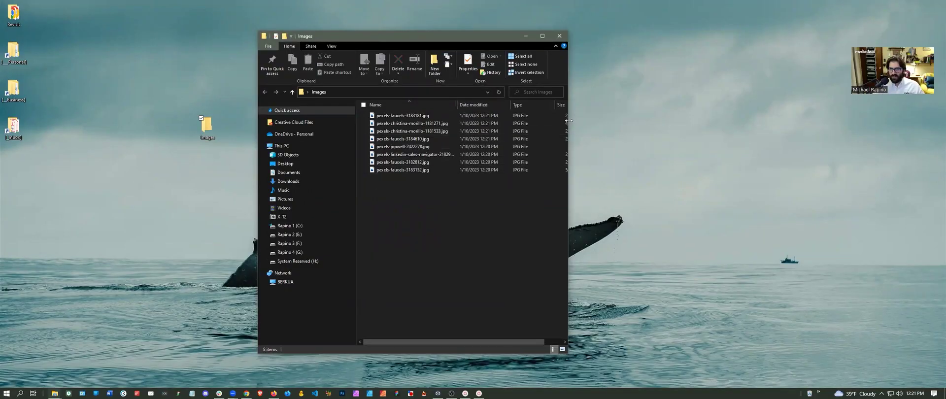
Widen the Explorer window and sort the photos by size, largest first
drag(568, 121, 695, 121)
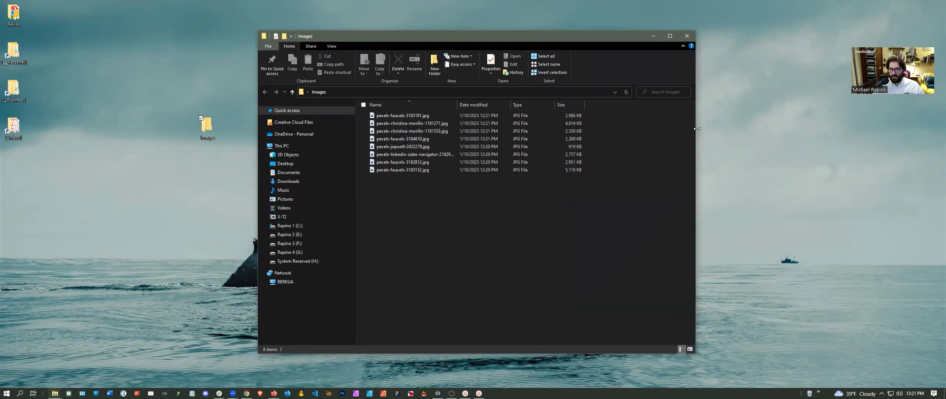
click(572, 105)
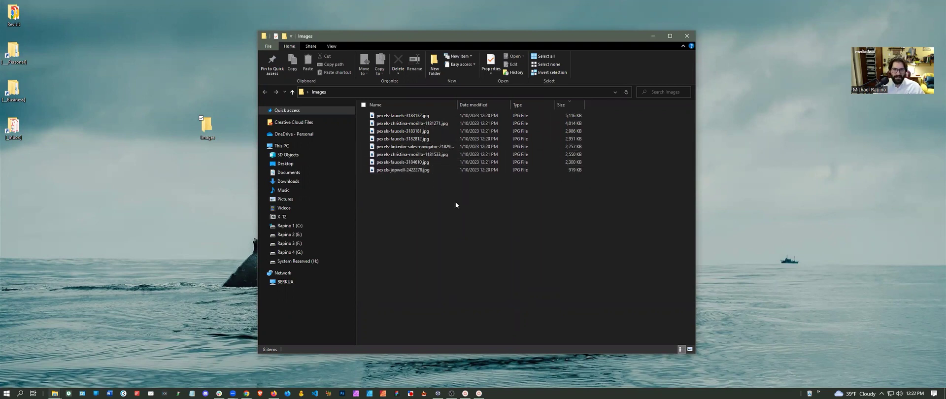
drag(473, 215, 375, 115)
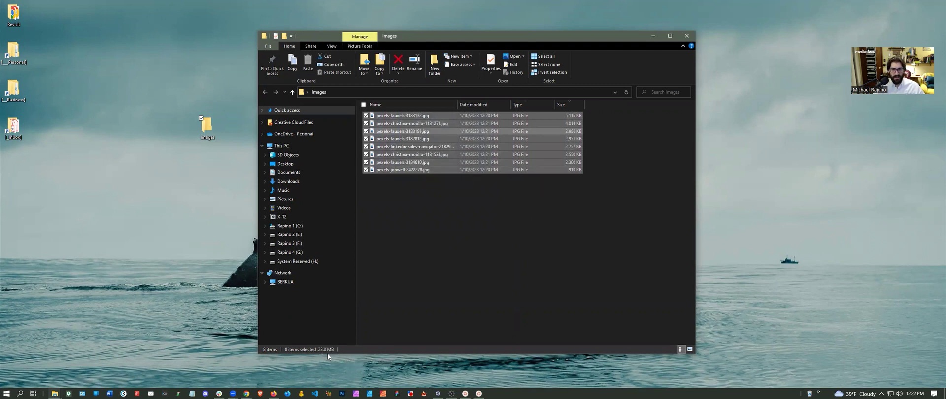
click(409, 198)
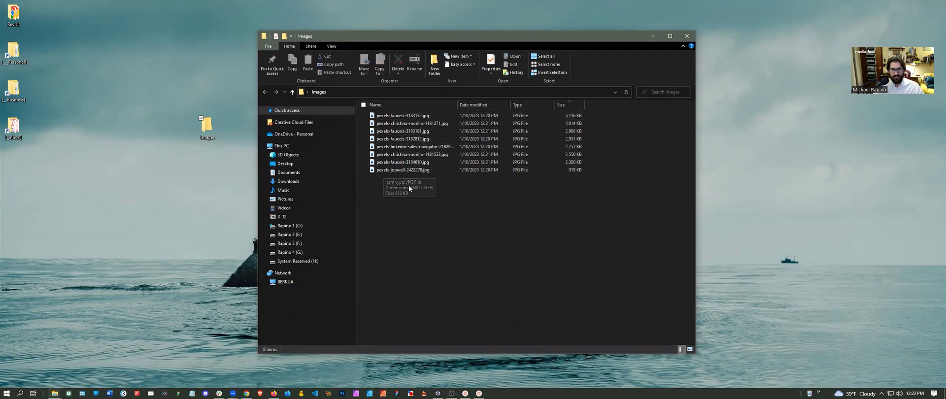
Select all eight photos and switch to the Image Optimization Test page in Chrome
key(ctrl+a)
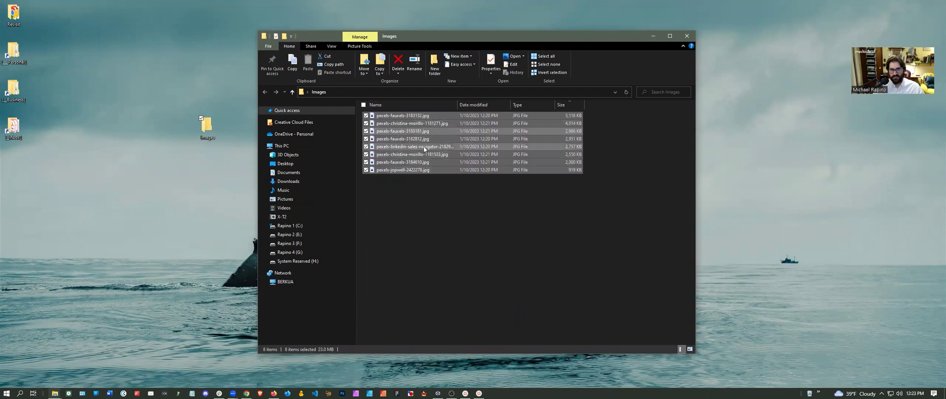
key(alt+Tab)
drag(358, 109, 573, 109)
Open a widened DevTools pane beside the test page and show the Lighthouse panel
click(384, 107)
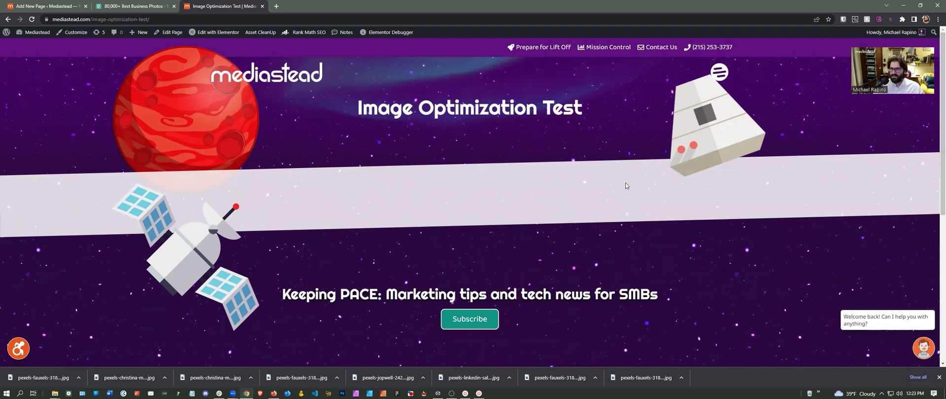
right_click(553, 206)
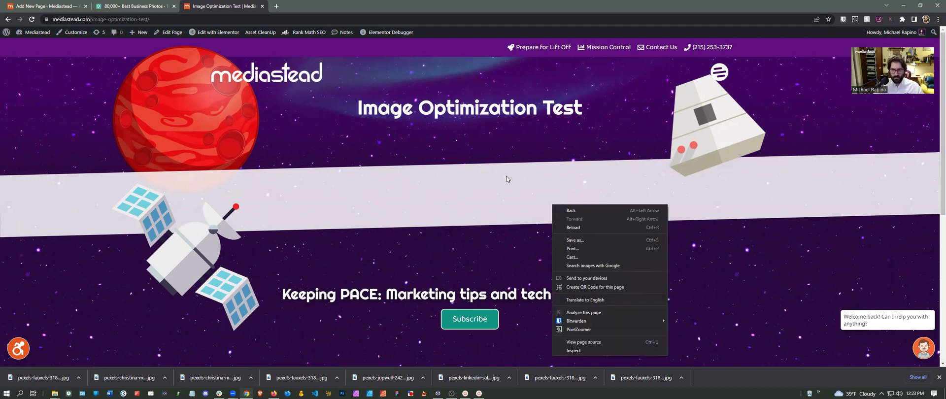
right_click(507, 176)
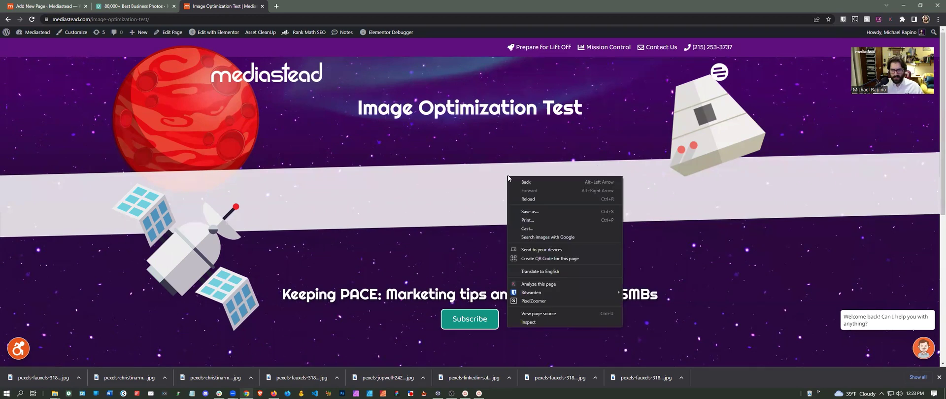
click(534, 321)
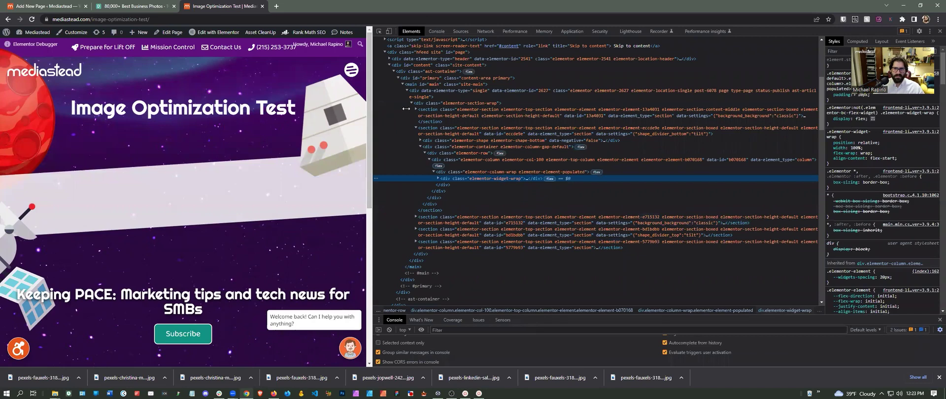
drag(370, 105, 588, 111)
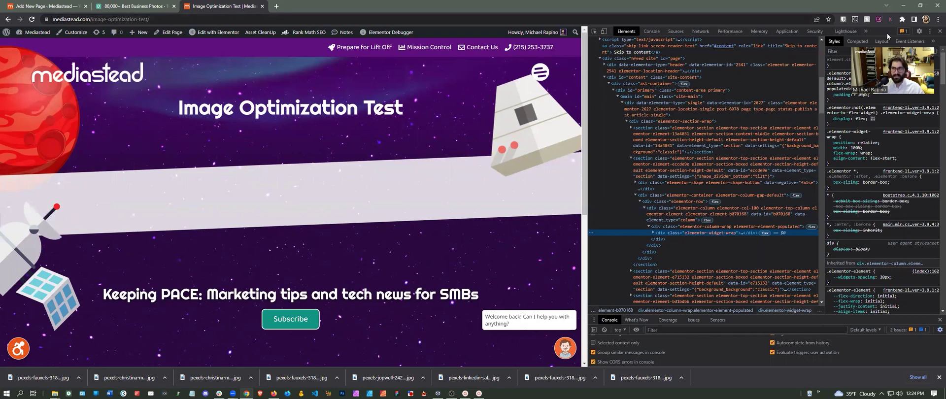
click(846, 32)
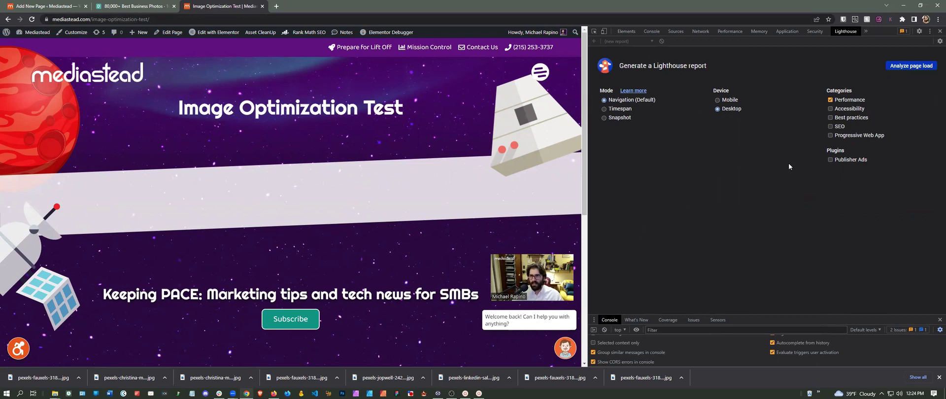
Run a Lighthouse page-load audit and review the 86 score and next-gen formats opportunity
click(914, 67)
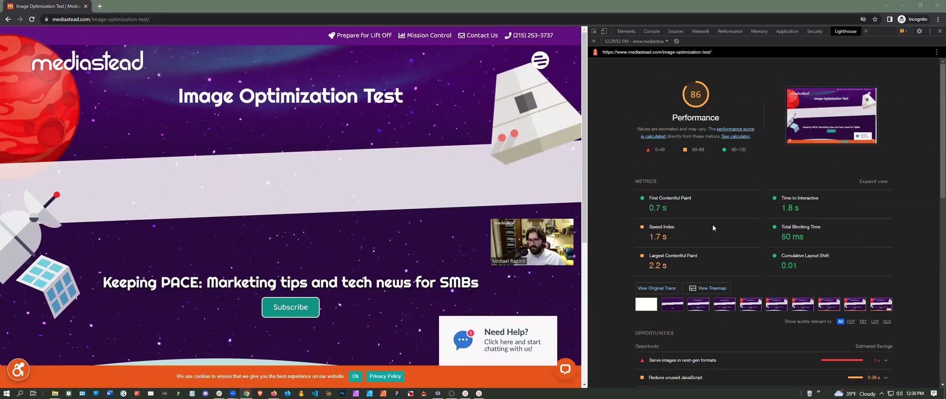
scroll(719, 196, down, 5)
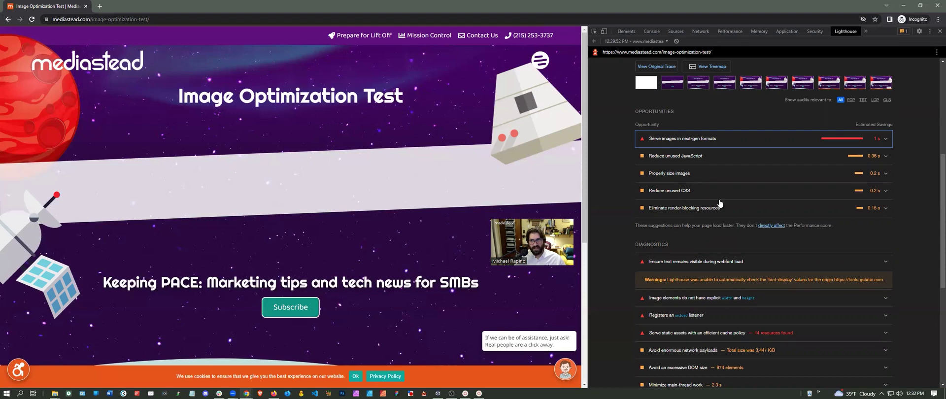
scroll(720, 202, up, 5)
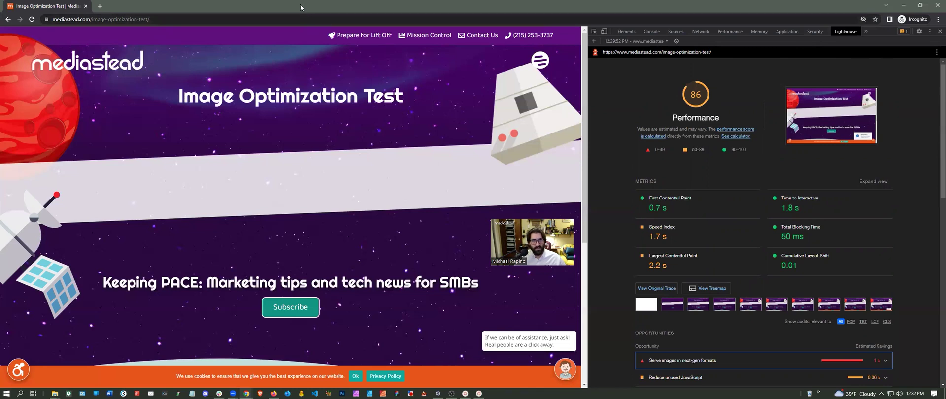
Switch to the other Chrome window and show its Network panel
key(alt+Tab)
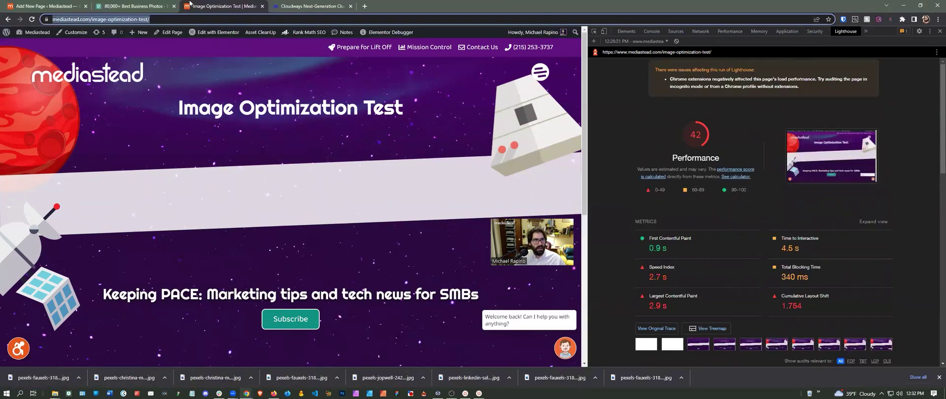
click(47, 6)
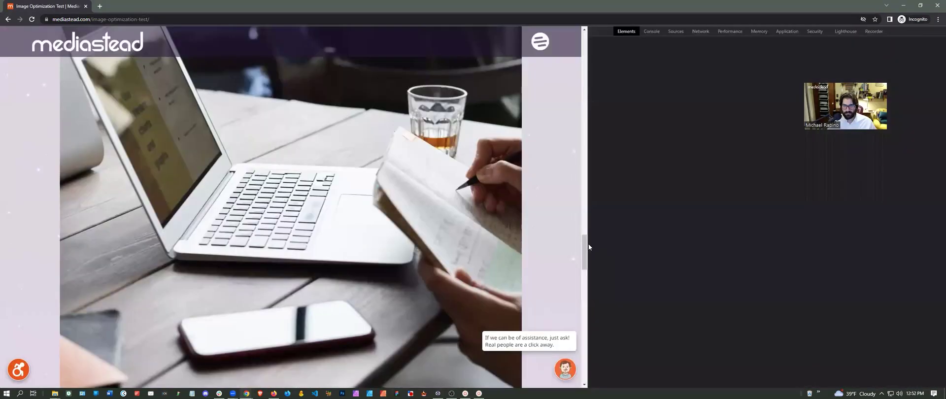
click(701, 30)
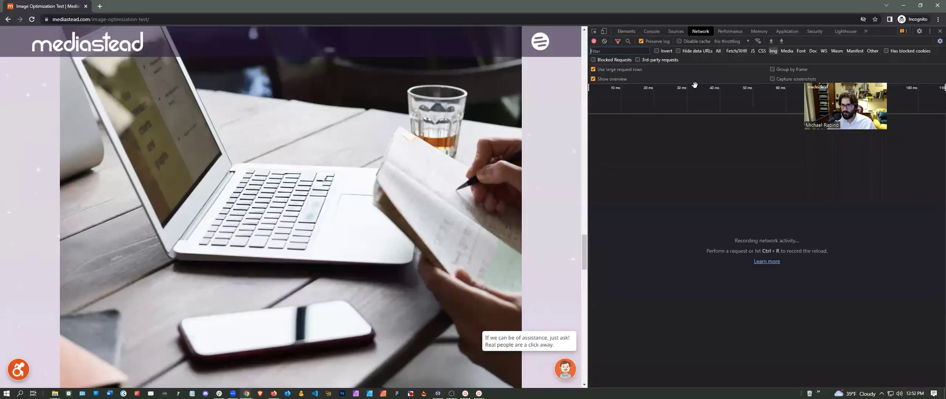
click(556, 209)
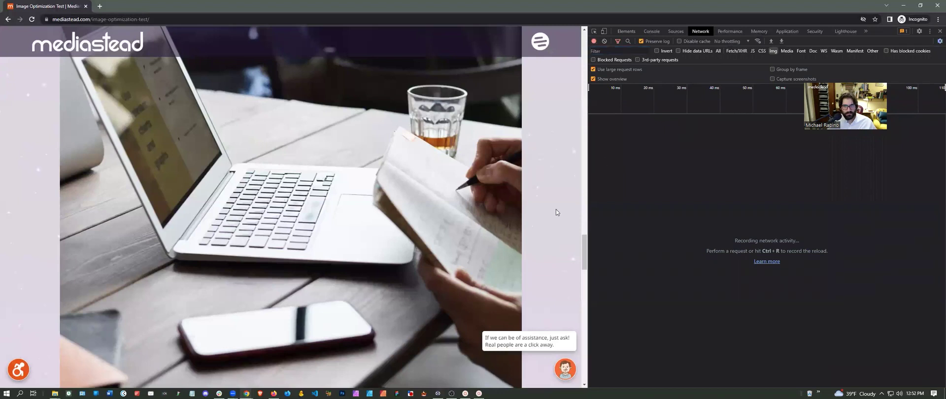
scroll(556, 209, up, 10)
scroll(517, 190, up, 8)
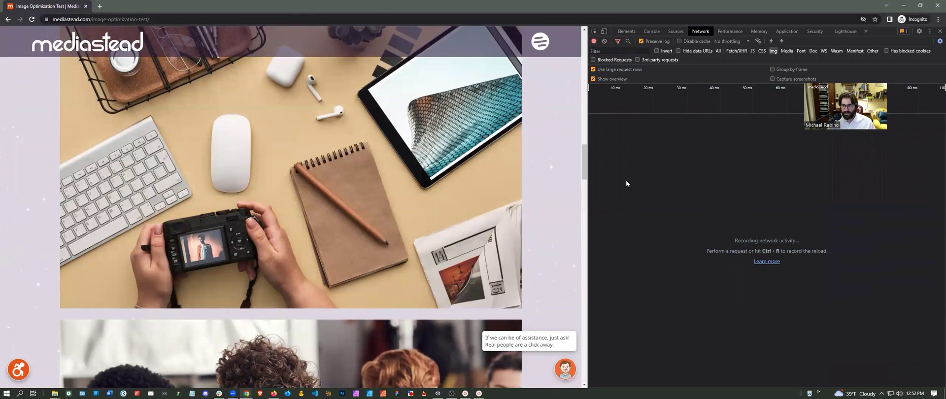
Reopen DevTools on the Network log and reload, capturing 28 image requests totalling 25.0 MB
right_click(523, 183)
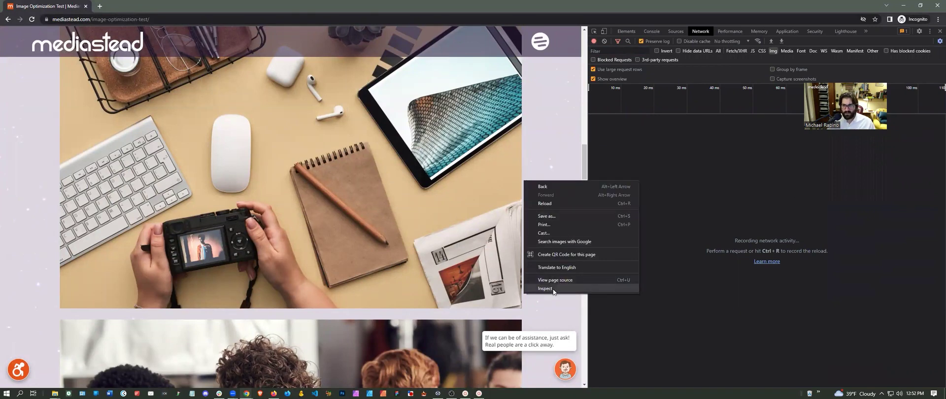
click(607, 153)
key(F11)
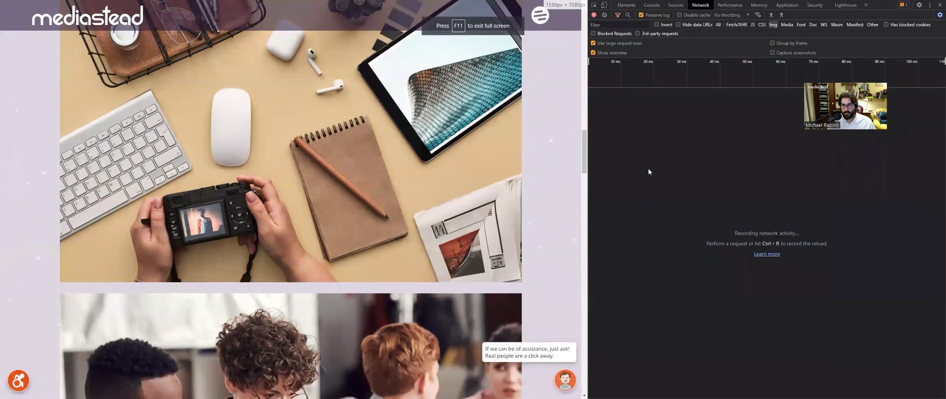
key(F11)
key(F12)
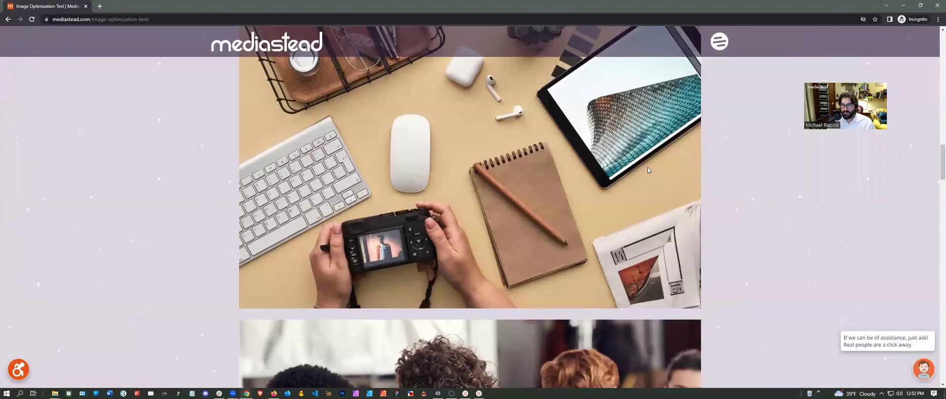
key(F12)
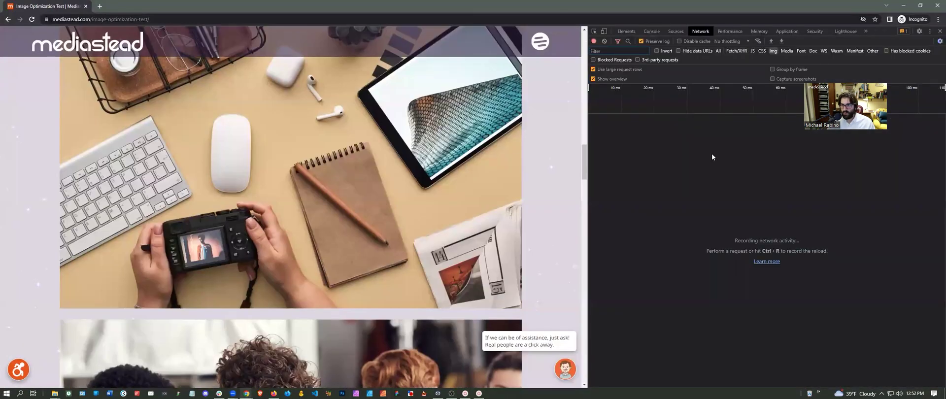
key(F12)
key(F12)
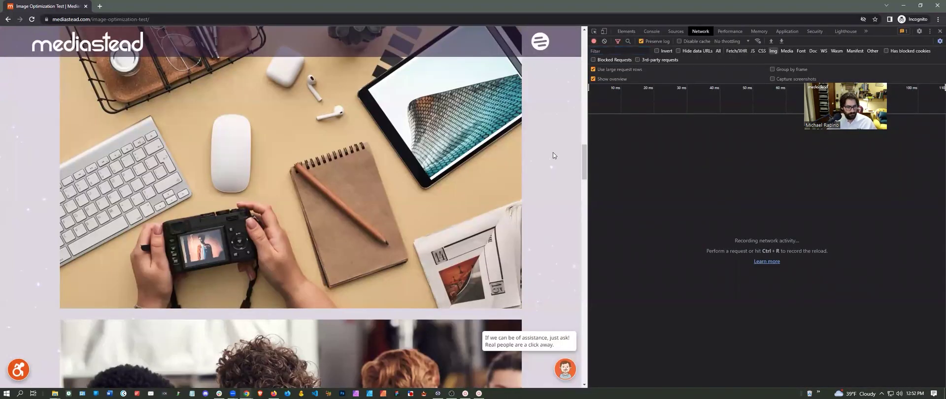
key(ctrl+r)
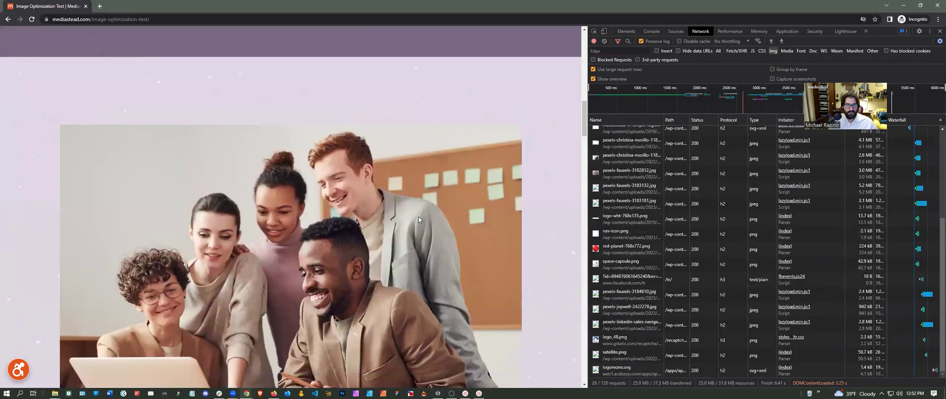
Sort the image requests by Size, largest first, topped by the 5.2 MB pexels-fauxels-3183132.jpg
scroll(419, 217, up, 10)
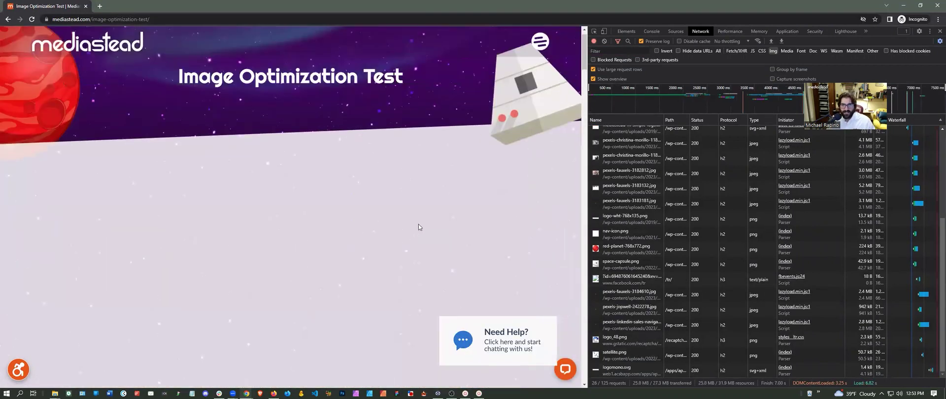
scroll(346, 200, down, 3)
scroll(346, 199, up, 3)
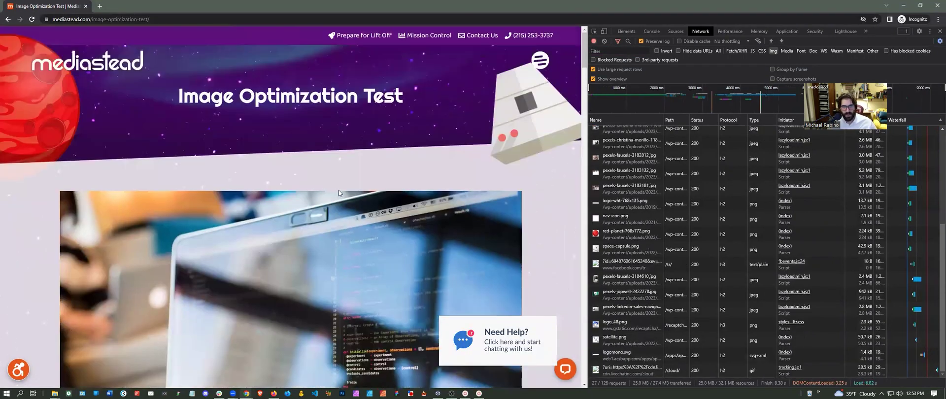
scroll(694, 193, up, 3)
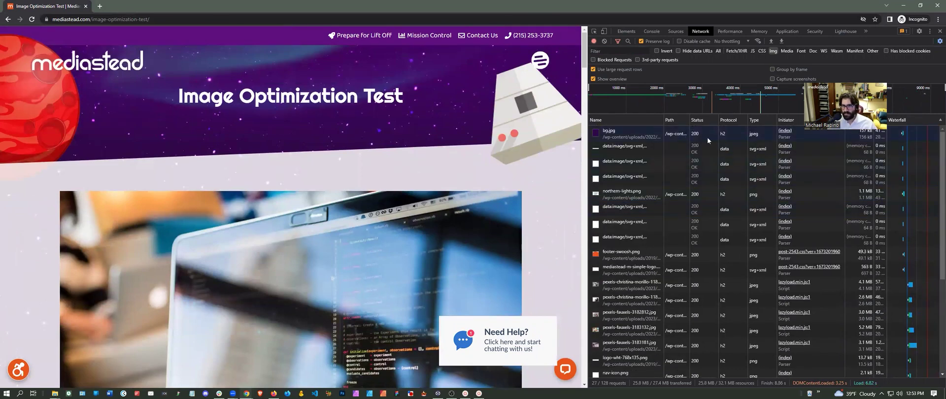
click(859, 120)
click(858, 120)
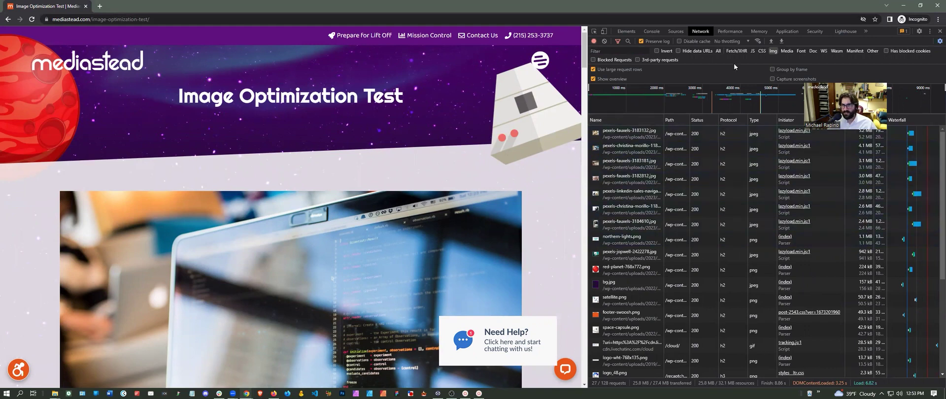
Run a Lighthouse audit scoring 42, with LCP 7.4 s and TTI 10.9 s
click(844, 31)
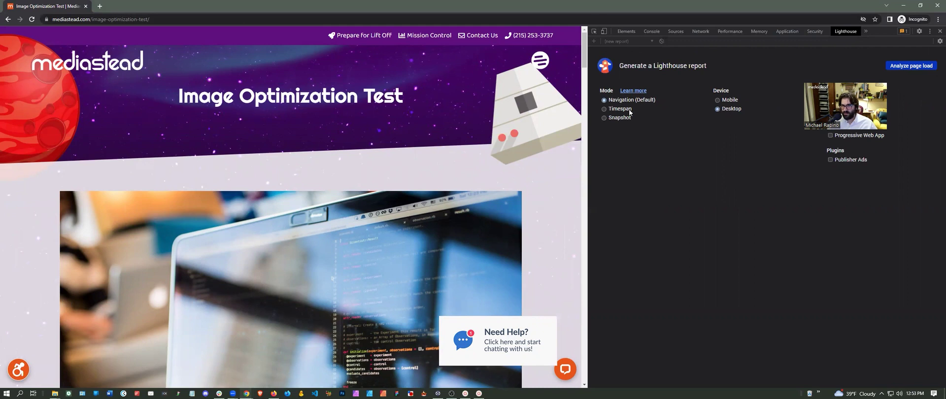
click(915, 68)
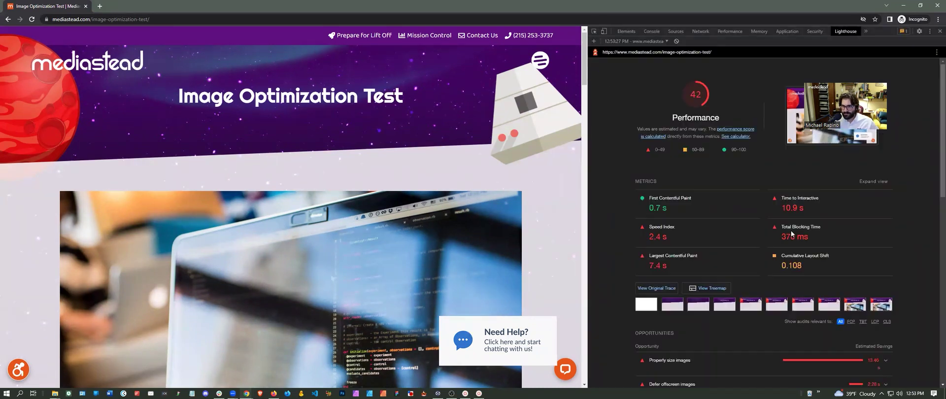
scroll(789, 227, down, 1)
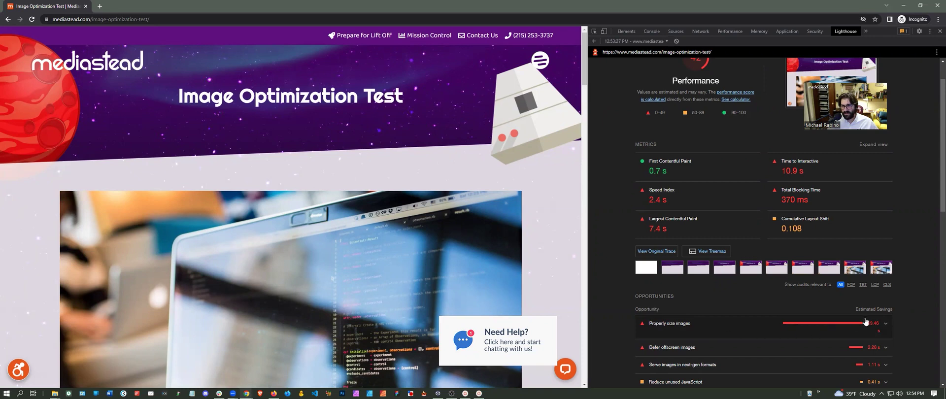
Expand 'Properly size images' to see each oversized photo's savings
click(864, 325)
scroll(769, 320, down, 1)
scroll(765, 306, down, 3)
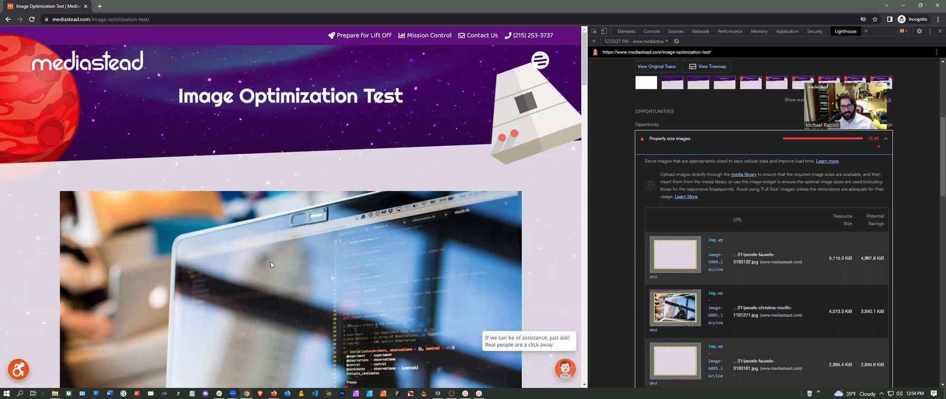
Scroll through the test page's photos and jump back to its top
scroll(270, 261, down, 6)
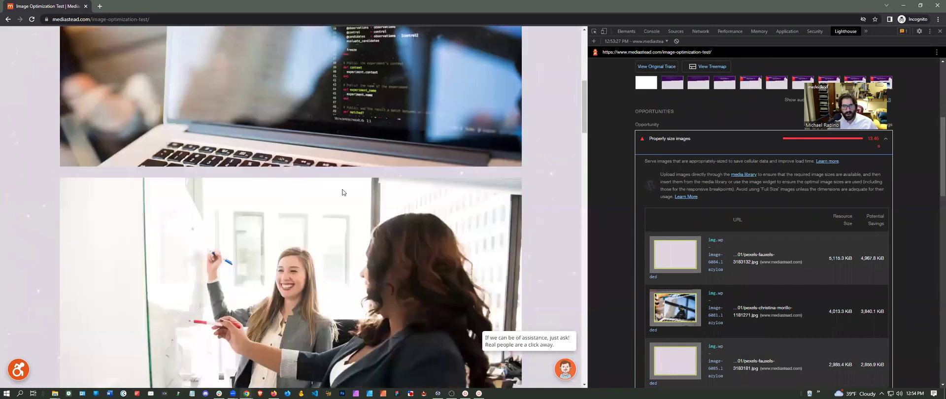
scroll(275, 218, down, 10)
scroll(302, 188, down, 4)
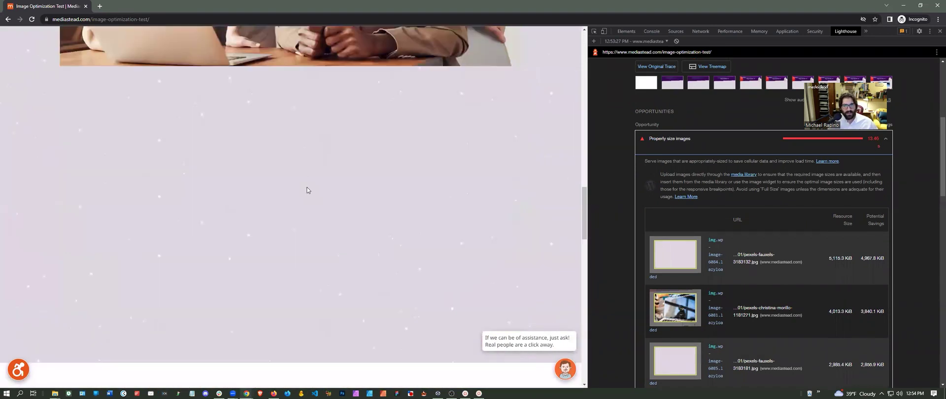
scroll(321, 200, down, 5)
scroll(322, 202, down, 5)
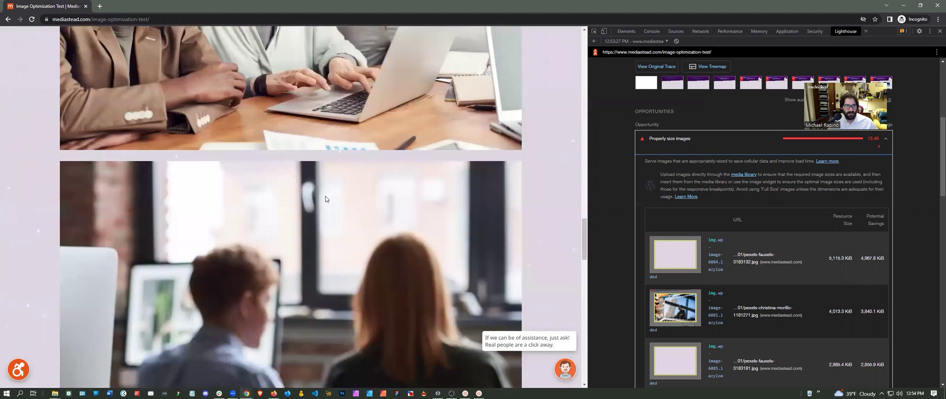
scroll(735, 214, up, 2)
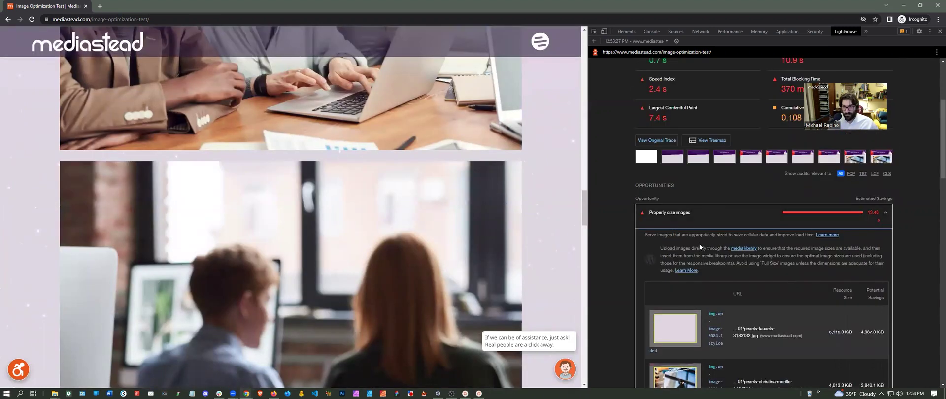
scroll(481, 259, up, 2)
scroll(474, 222, up, 10)
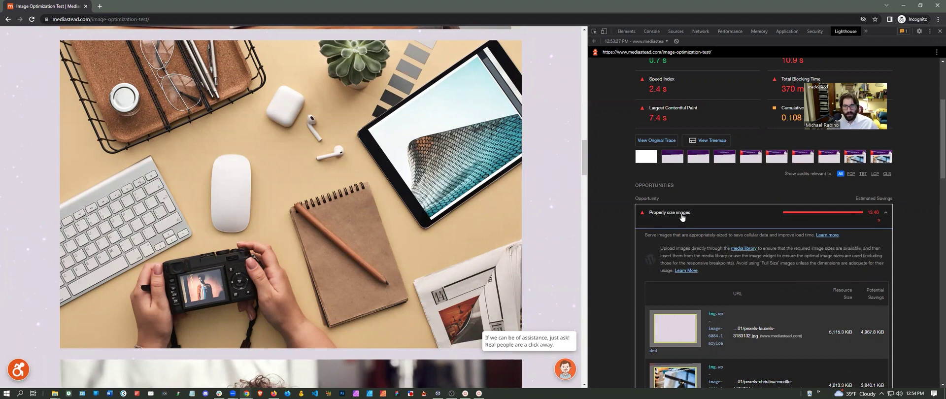
key(Home)
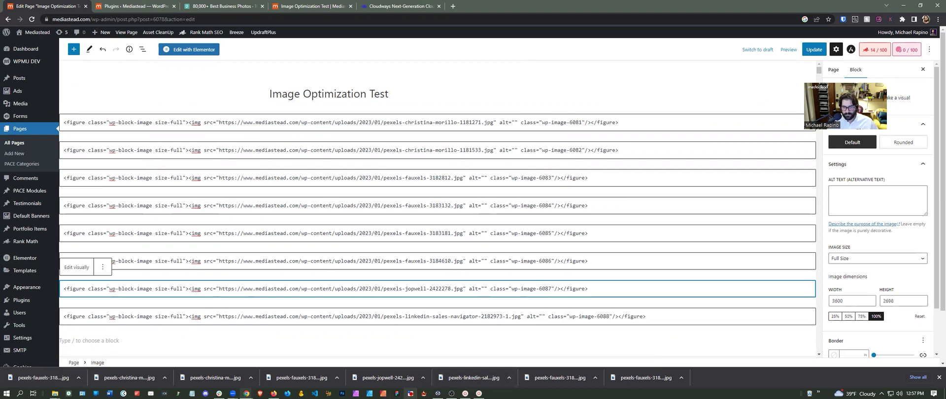
Launch FastStone Photo Resizer from the taskbar
click(411, 393)
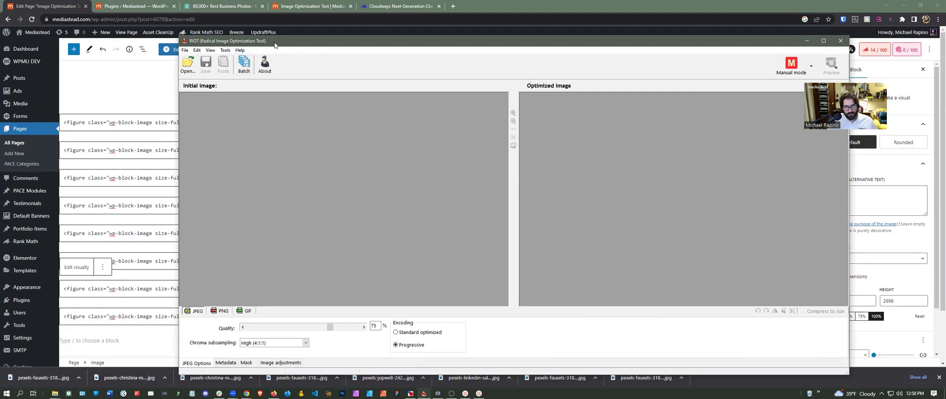
Drag RIOT and FastStone apart and resize RIOT so both windows are reachable
drag(275, 46, 356, 196)
click(347, 164)
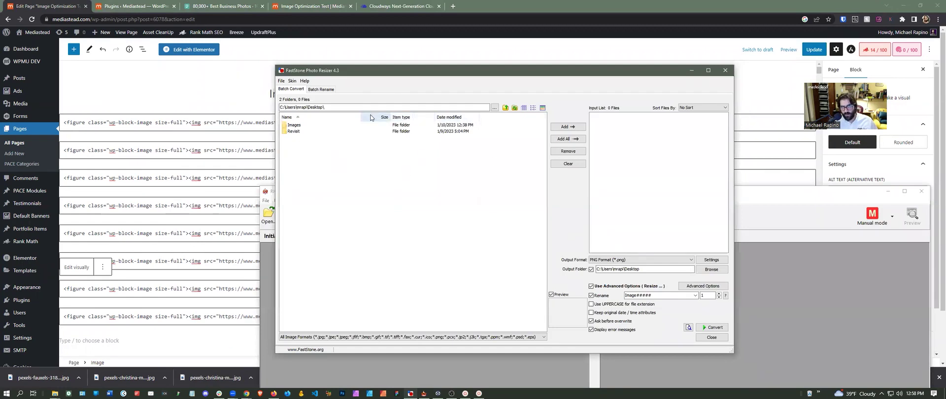
drag(584, 71, 433, 55)
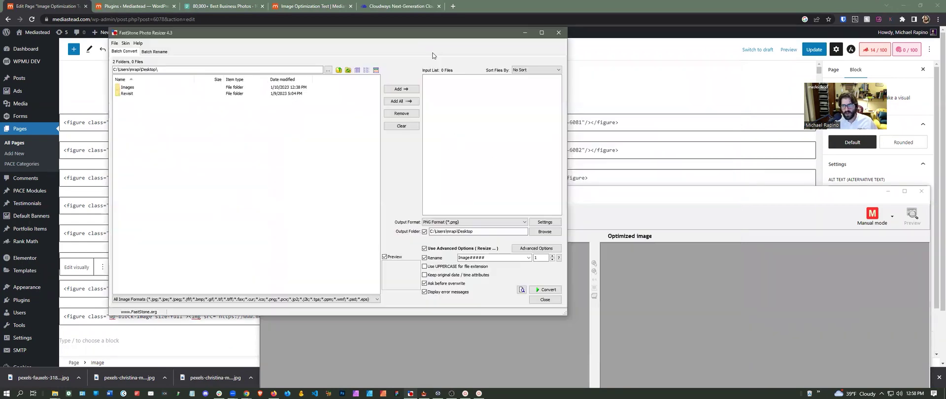
click(673, 193)
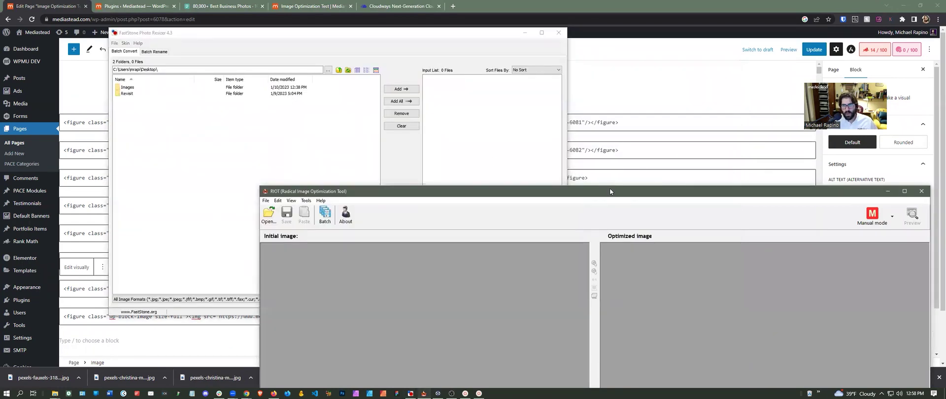
drag(610, 191, 531, 49)
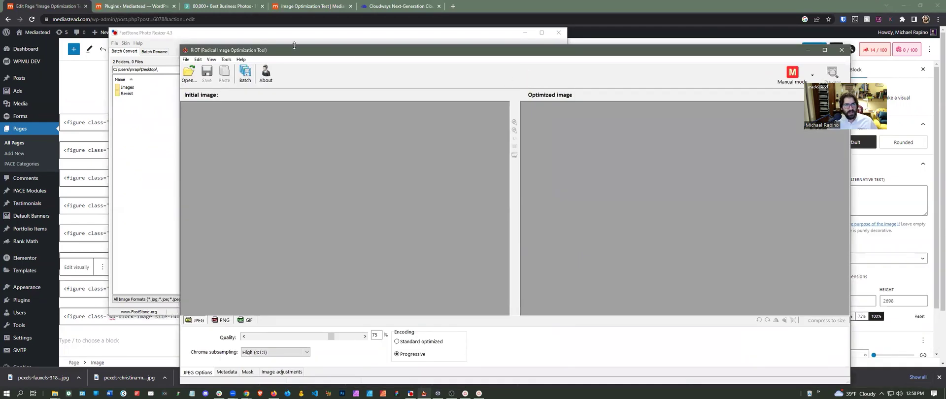
drag(294, 45, 294, 17)
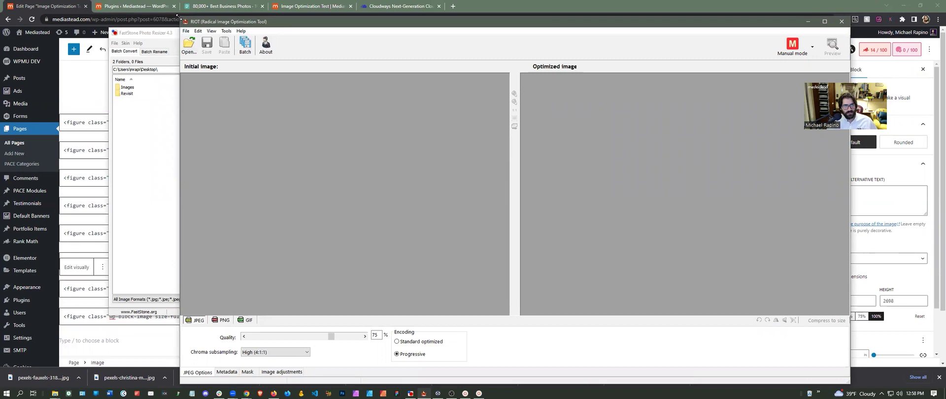
drag(178, 17, 377, 60)
Minimize FastStone Photo Resizer and both Chrome windows
click(517, 53)
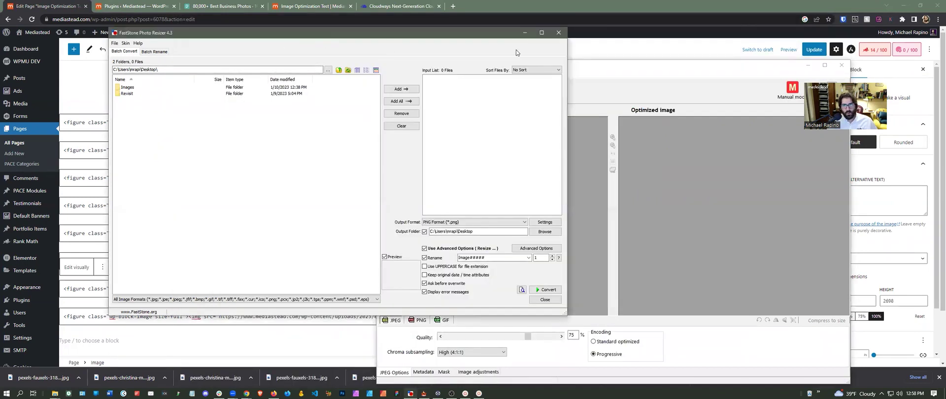
click(525, 33)
click(905, 5)
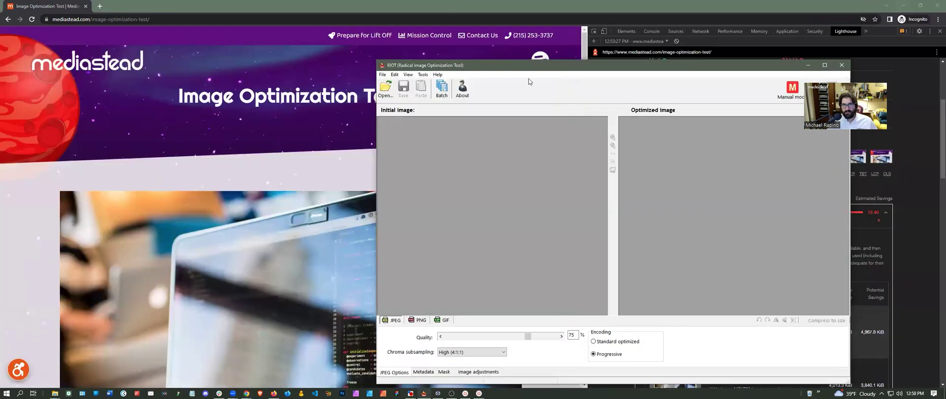
click(904, 5)
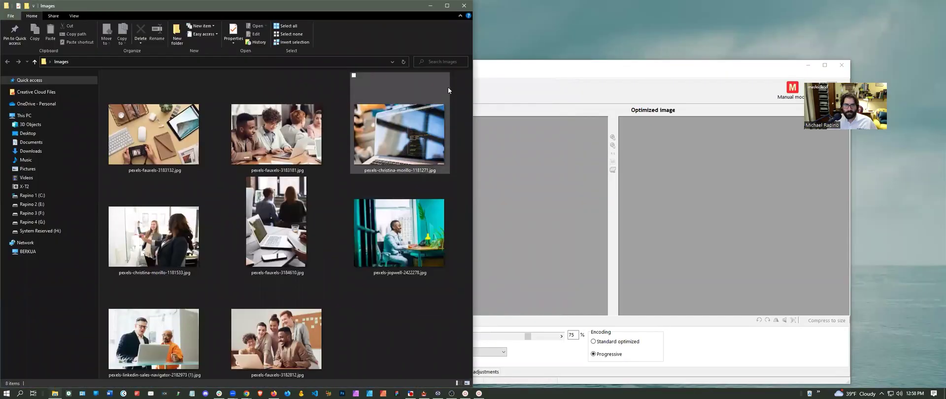
Place the Images folder window on the left and RIOT beside it on the right
click(448, 87)
drag(467, 90, 348, 117)
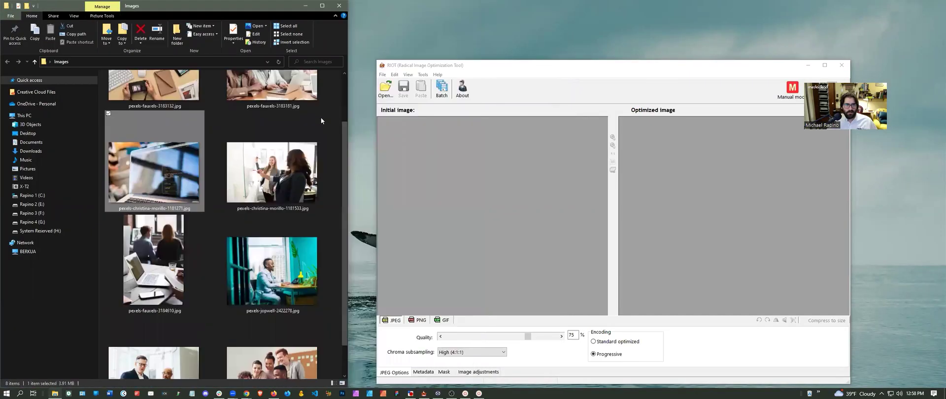
click(512, 70)
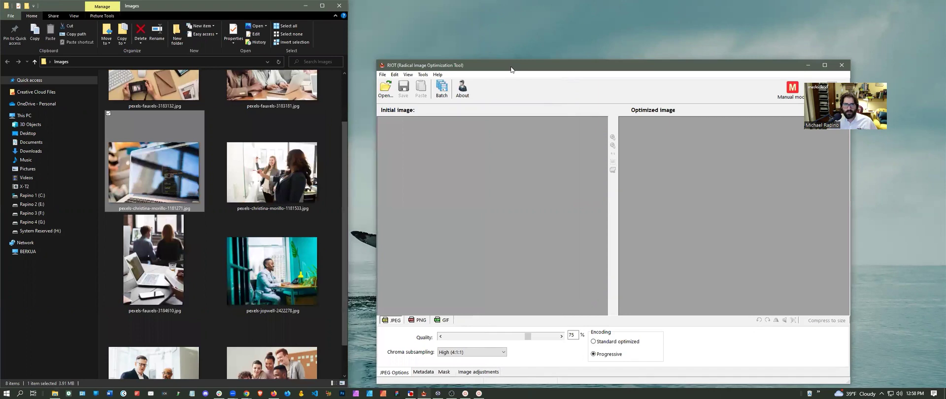
drag(512, 70, 486, 13)
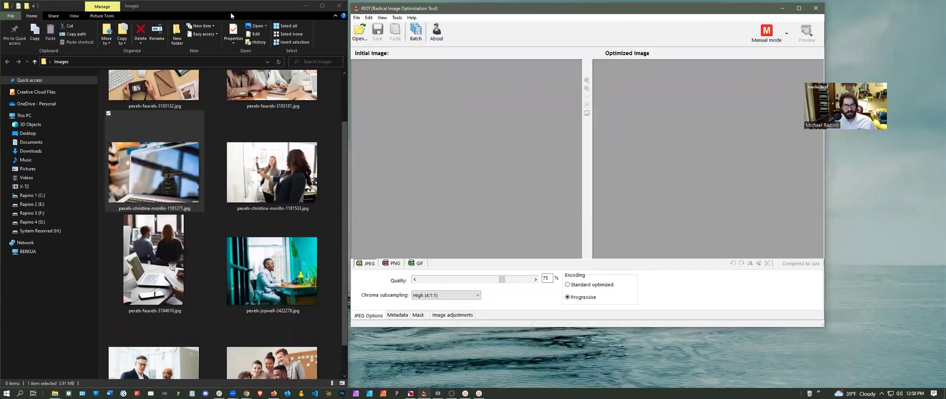
drag(209, 3, 207, 33)
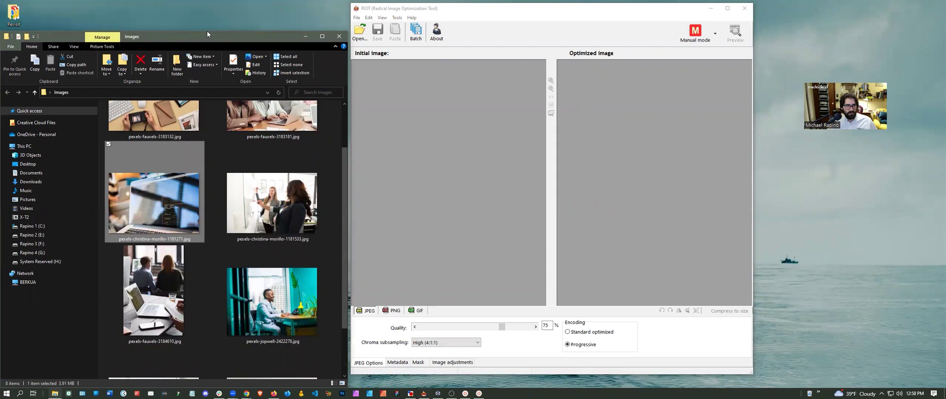
Arrange File Explorer and RIOT side by side on the desktop
double_click(207, 31)
click(472, 105)
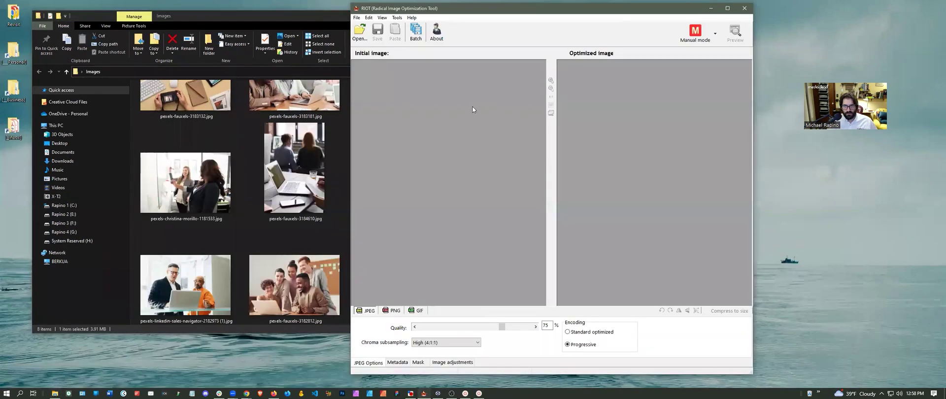
drag(540, 14, 665, 32)
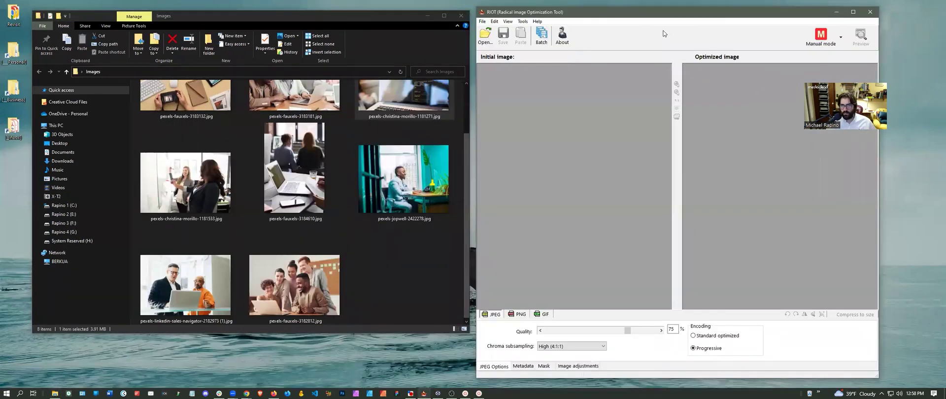
Drag pexels-fauxels-3183132.jpg from Explorer onto RIOT's Initial image pane
click(394, 281)
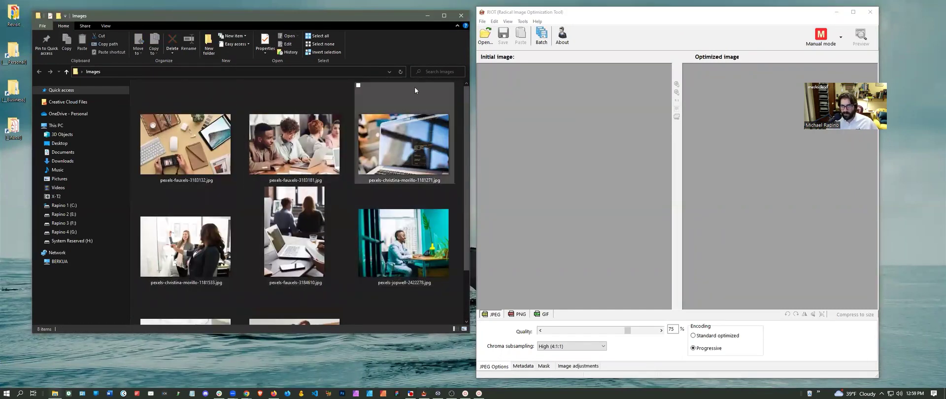
click(187, 150)
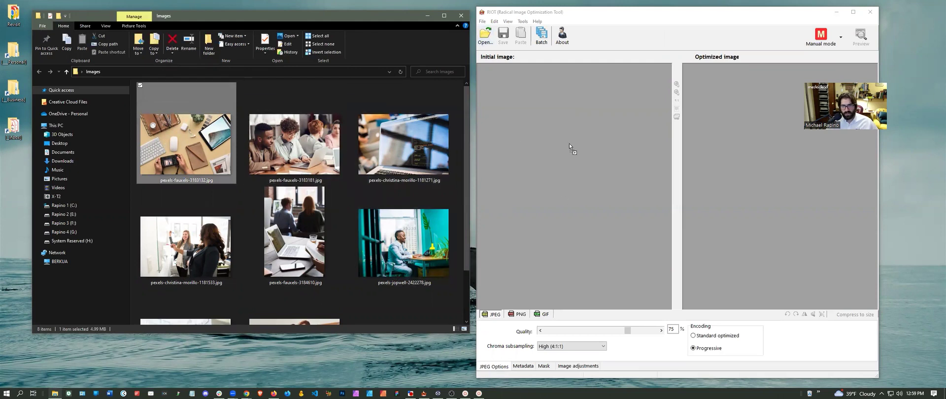
mouse_move(180, 143)
mouse_down()
mouse_move(570, 164)
mouse_move(201, 146)
mouse_move(182, 129)
mouse_move(177, 142)
mouse_up()
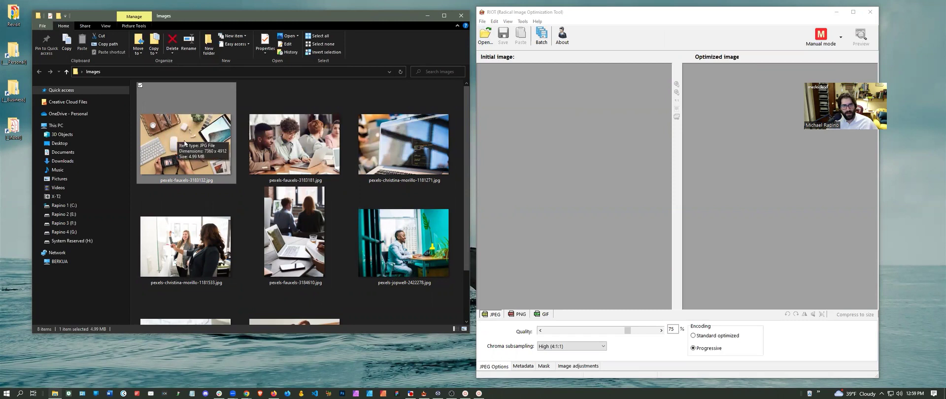
drag(184, 143, 554, 162)
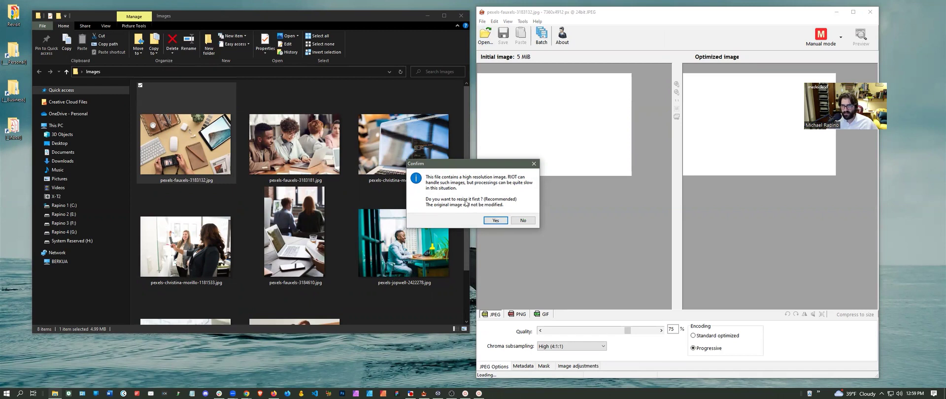
Accept the resize offer and set the resample width to 1920, making the height 1281
click(495, 220)
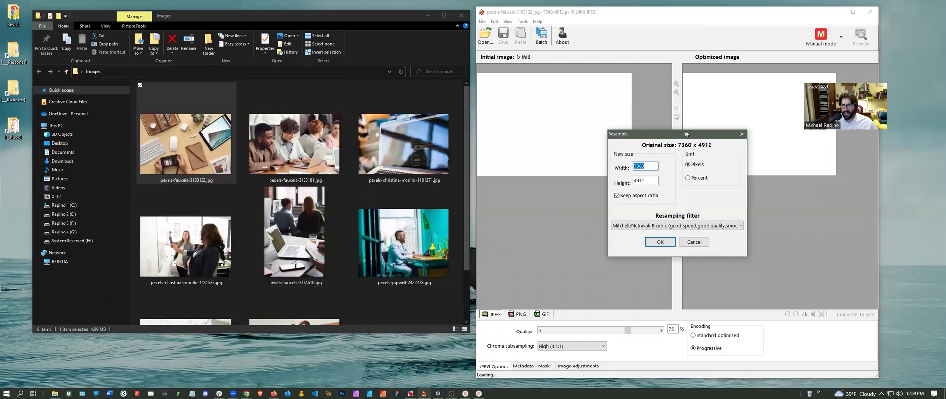
drag(685, 130, 439, 113)
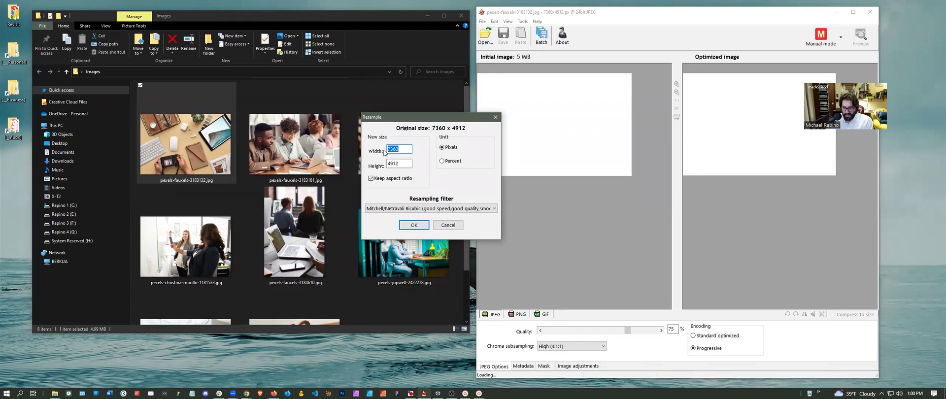
text(1920)
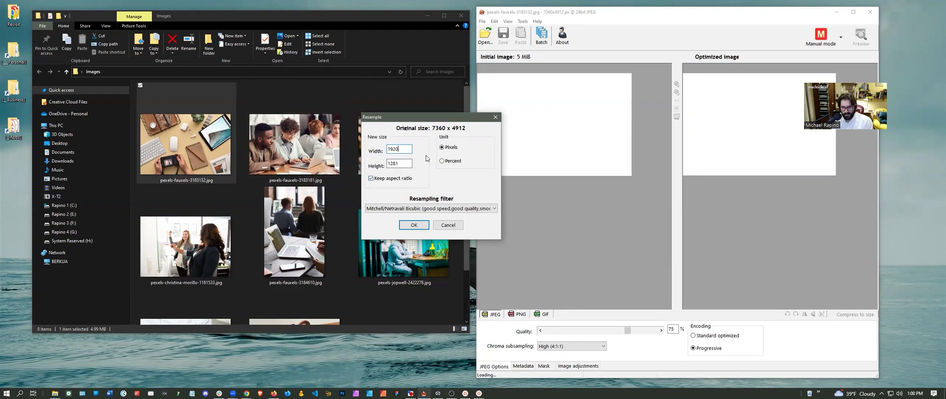
key(BackSpace)
key(BackSpace)
key(BackSpace)
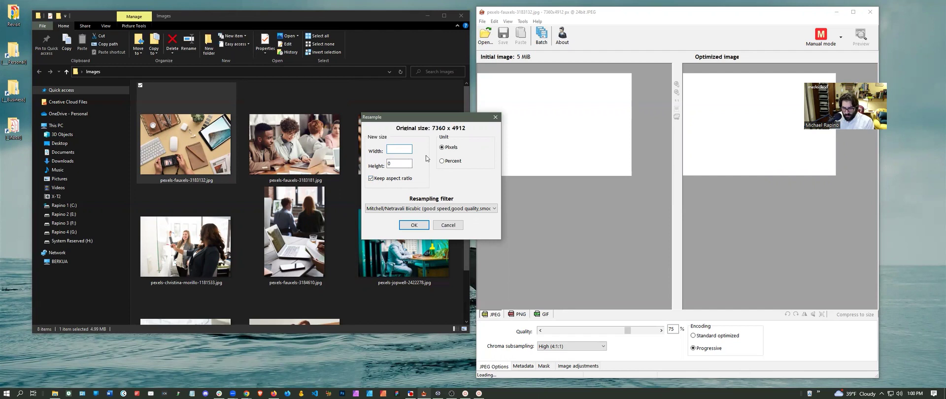
text(1920)
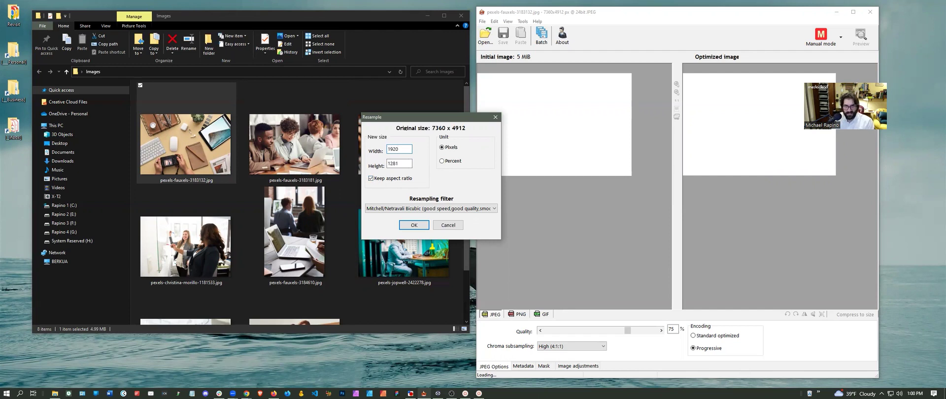
double_click(392, 165)
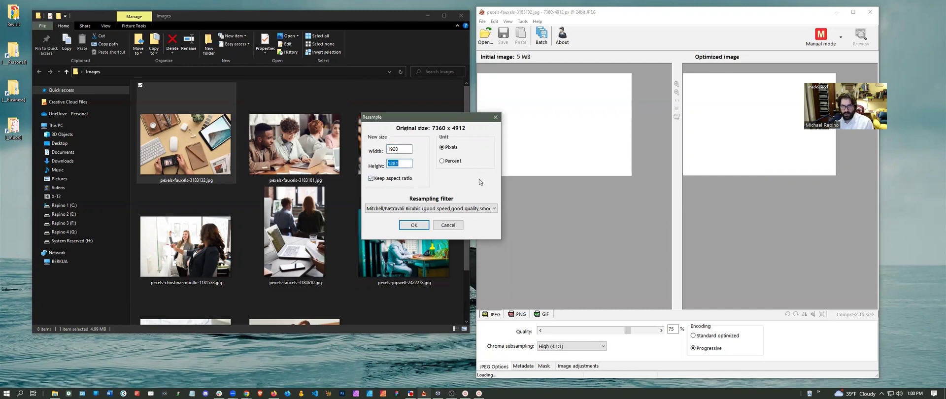
Apply the 1920 × 1281 resample and pan both previews to compare the camera detail
click(414, 227)
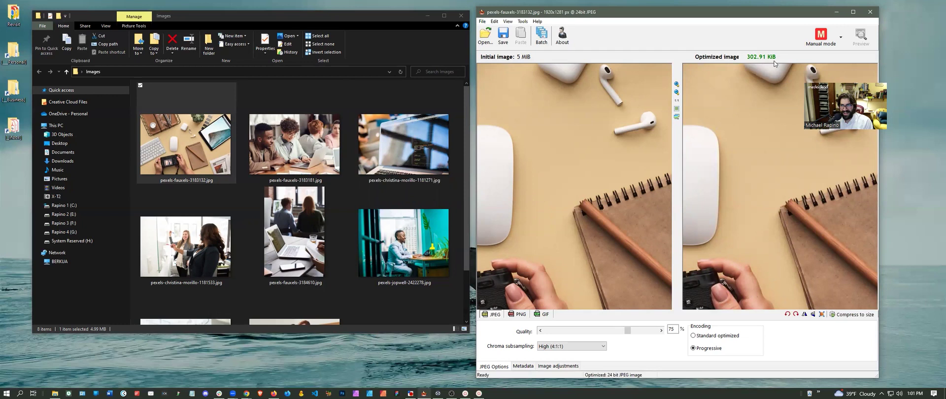
scroll(638, 202, down, 1)
drag(638, 202, 610, 187)
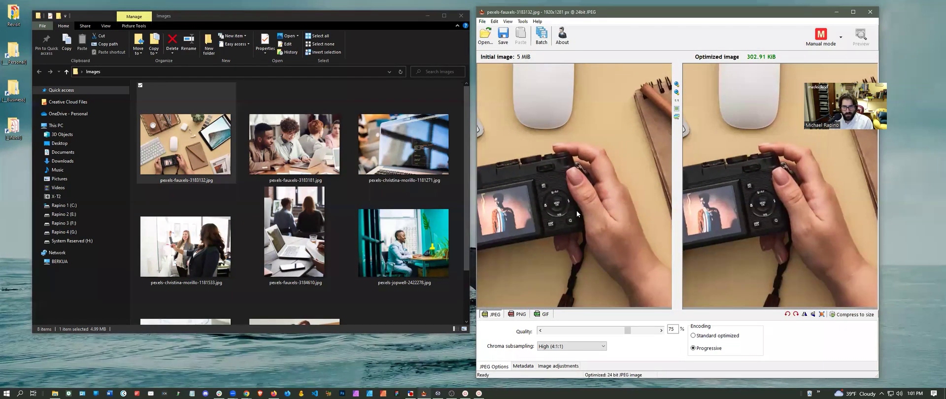
drag(724, 197, 736, 200)
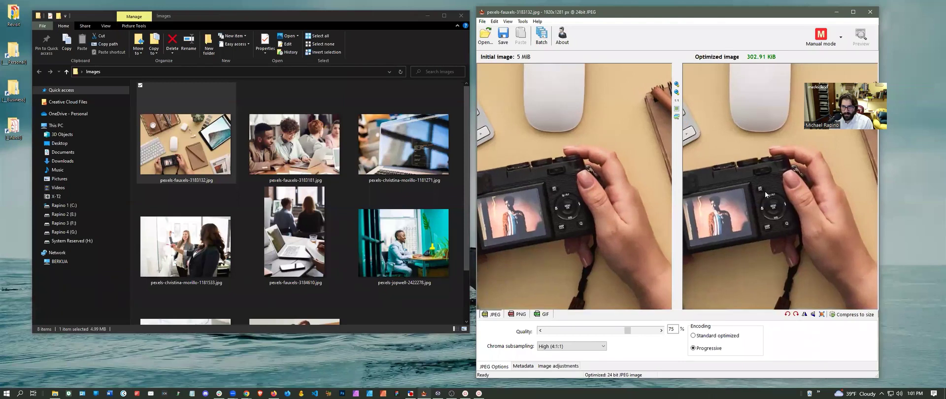
scroll(561, 194, up, 1)
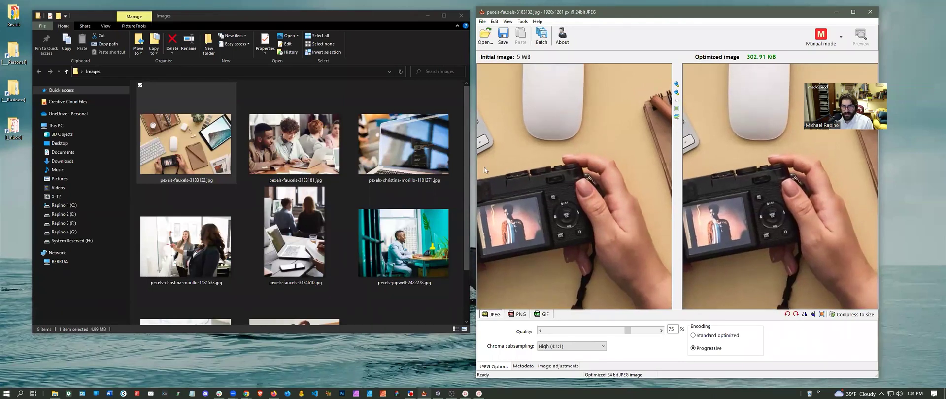
drag(735, 157, 753, 170)
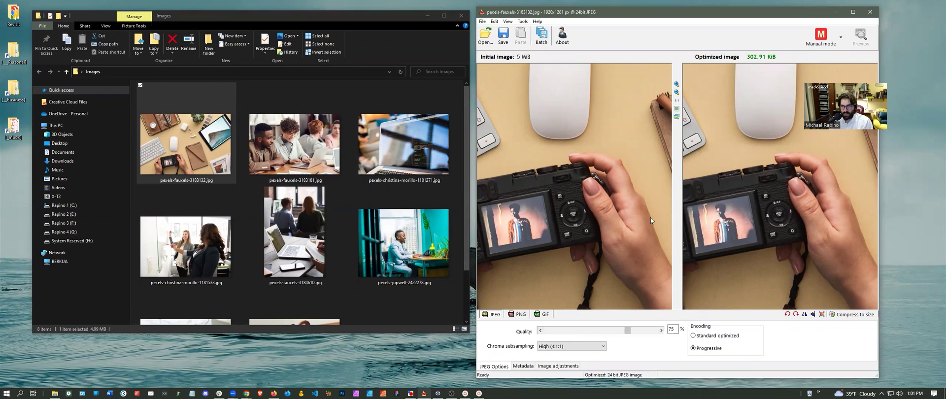
drag(651, 217, 658, 216)
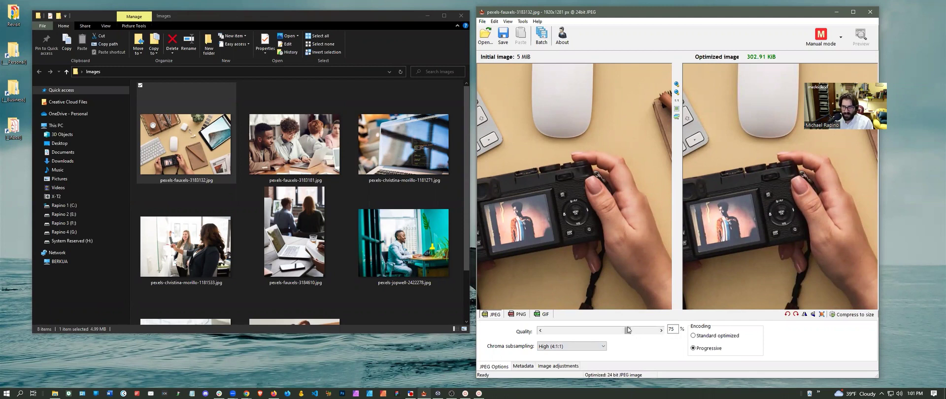
Drop JPEG quality to 1, raise it to 19% (109.08 KiB), and maximize RIOT
drag(629, 330, 539, 334)
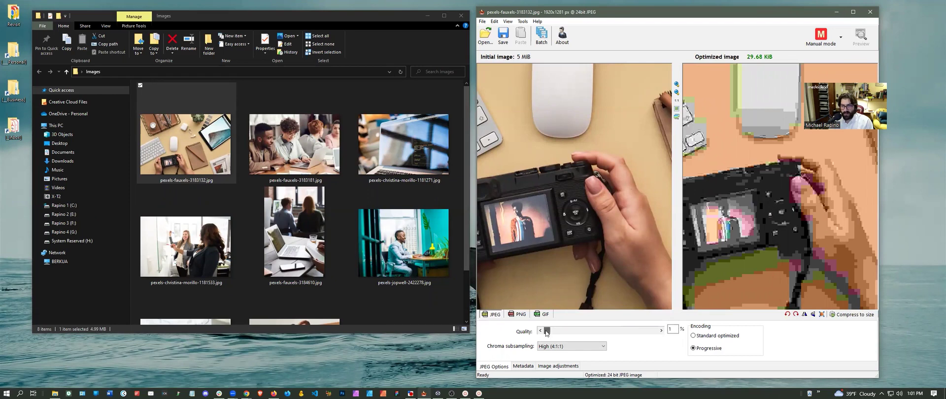
drag(546, 333, 569, 334)
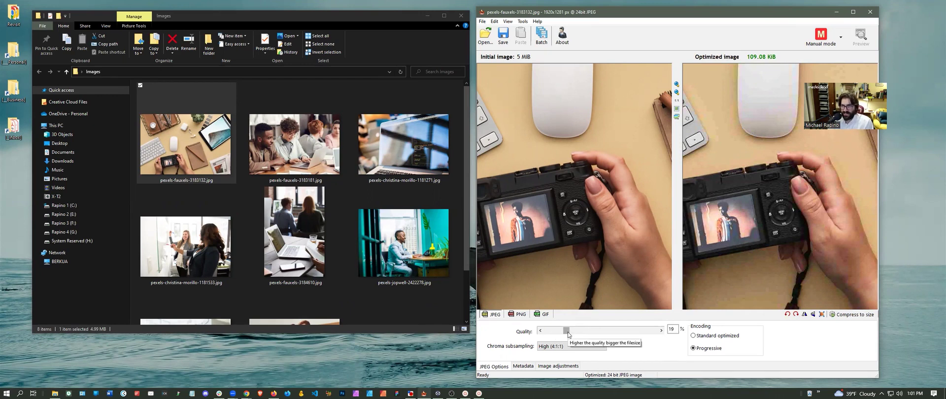
double_click(623, 18)
drag(587, 116, 611, 121)
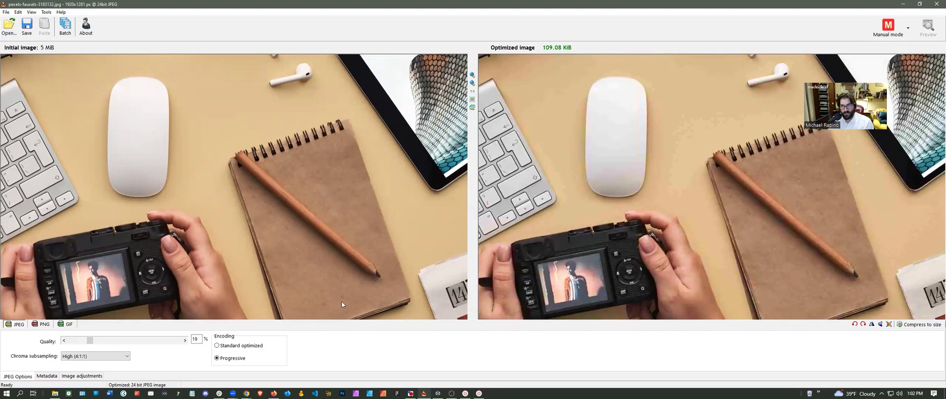
Raise JPEG quality through 25, 35 and 45 to about 50%, panning to compare plant, notebook and keyboard
drag(91, 341, 98, 344)
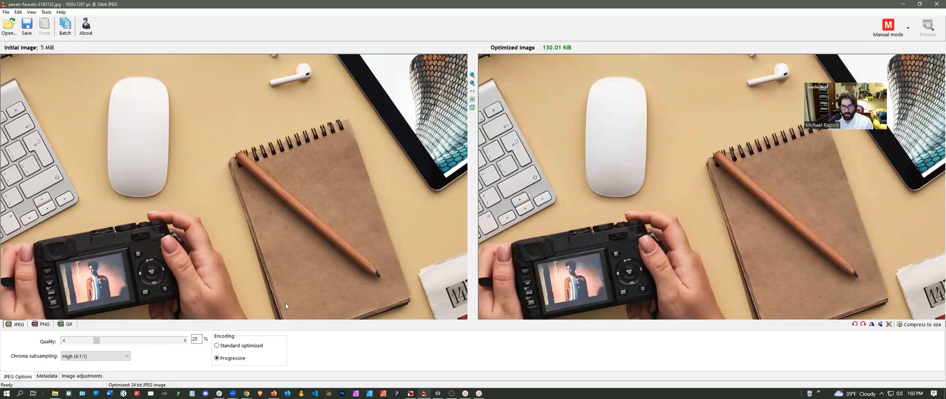
drag(97, 341, 109, 342)
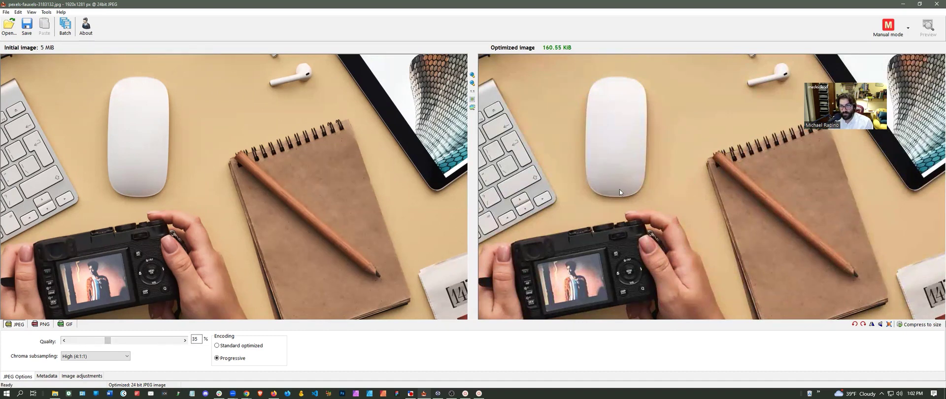
click(160, 340)
drag(544, 197, 590, 179)
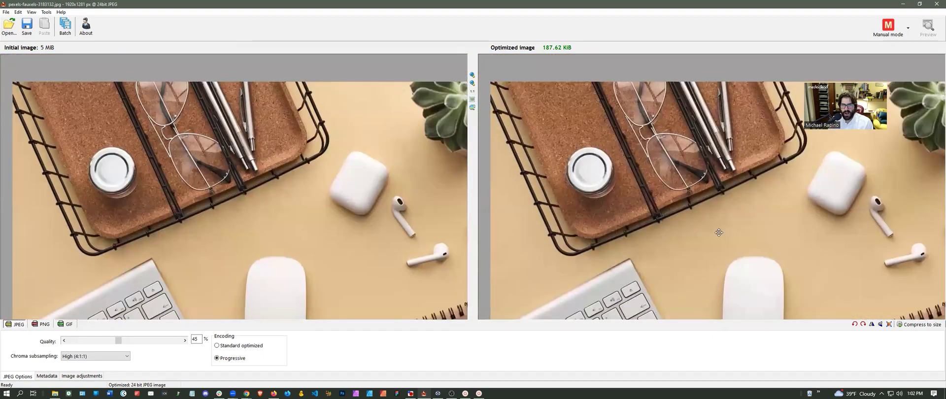
drag(719, 232, 659, 233)
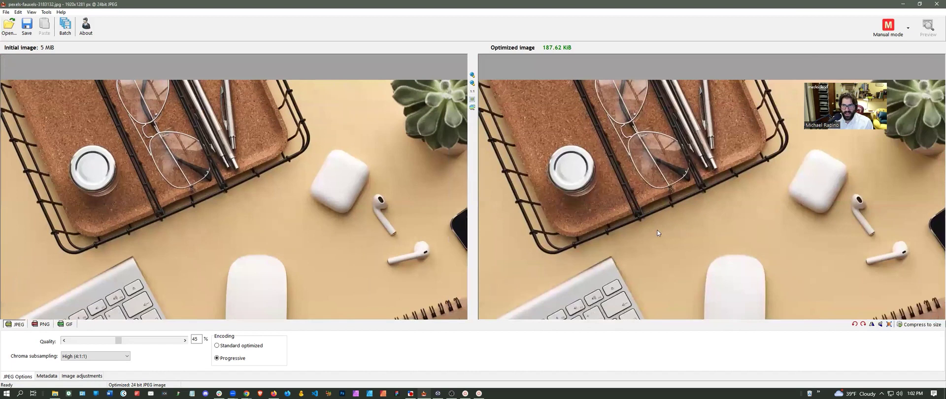
drag(800, 261, 751, 212)
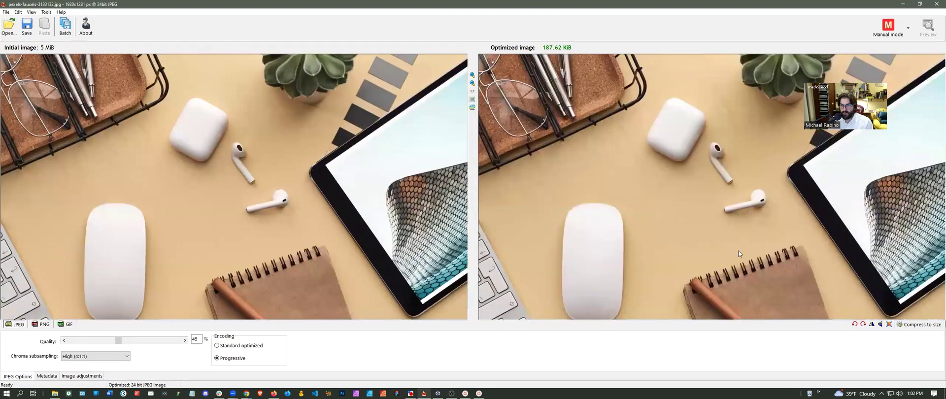
drag(741, 254, 724, 224)
scroll(691, 258, down, 3)
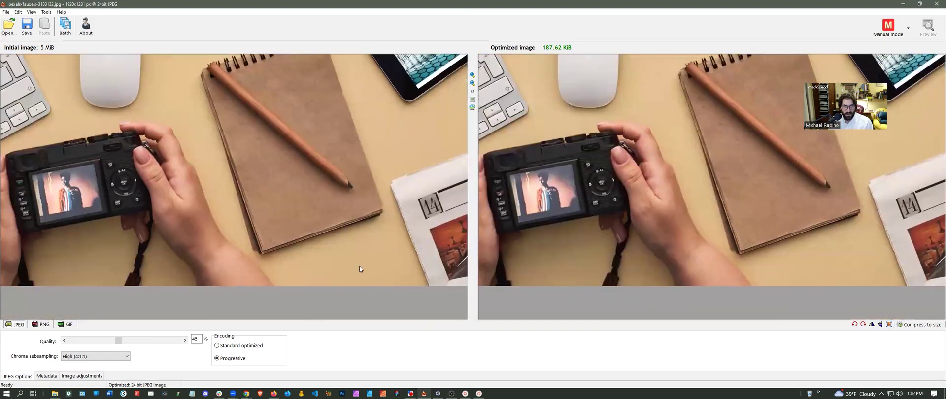
drag(359, 266, 546, 255)
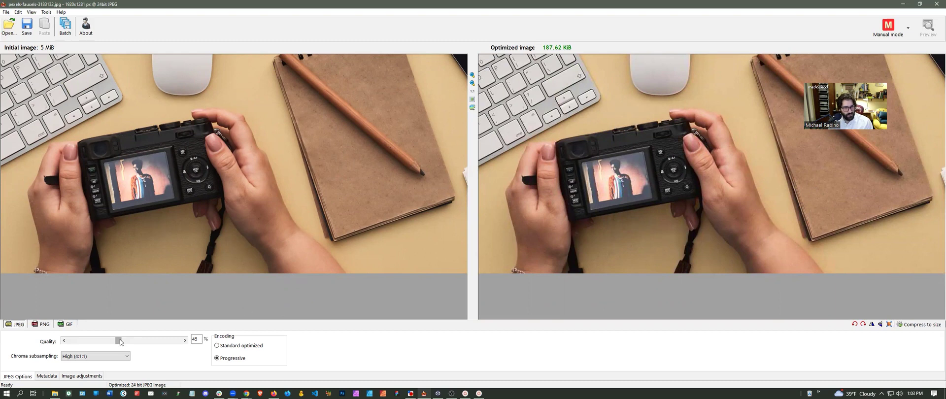
drag(120, 343, 133, 344)
drag(529, 161, 686, 204)
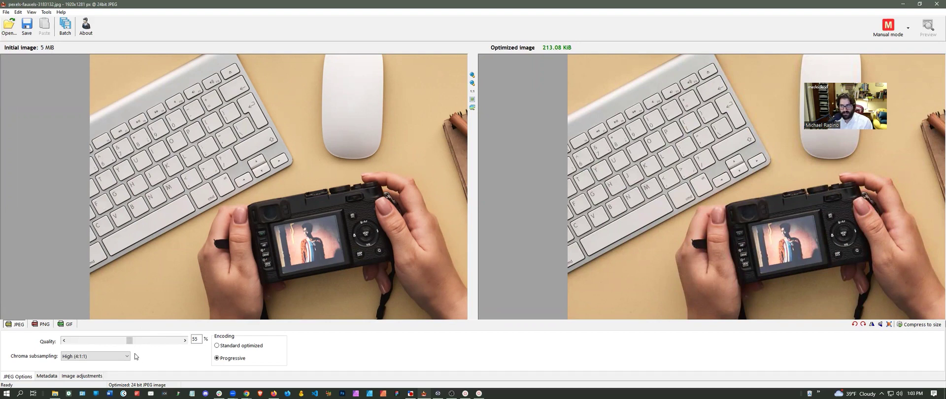
Compare JPEG quality at 70, 75 and 80, settling on 75% (302.91 KiB)
drag(131, 341, 148, 345)
click(149, 345)
click(160, 344)
click(143, 342)
click(158, 342)
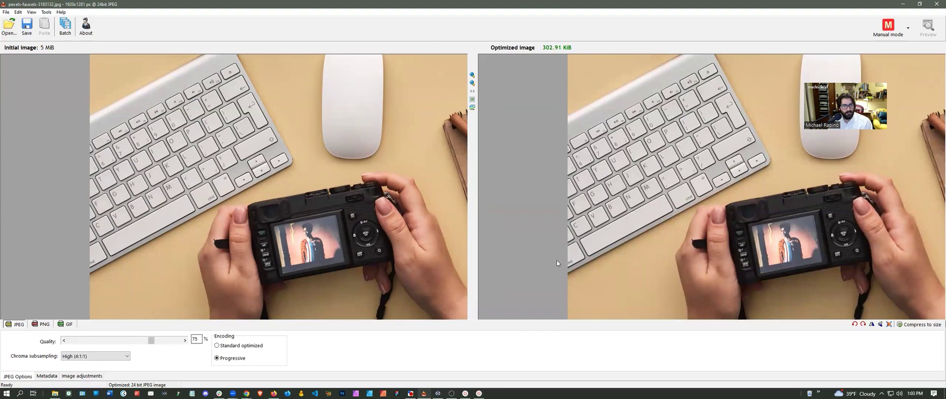
click(165, 340)
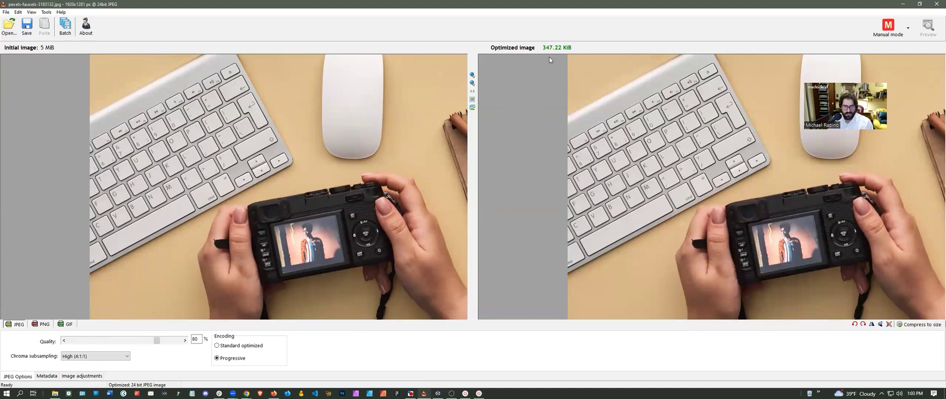
click(150, 341)
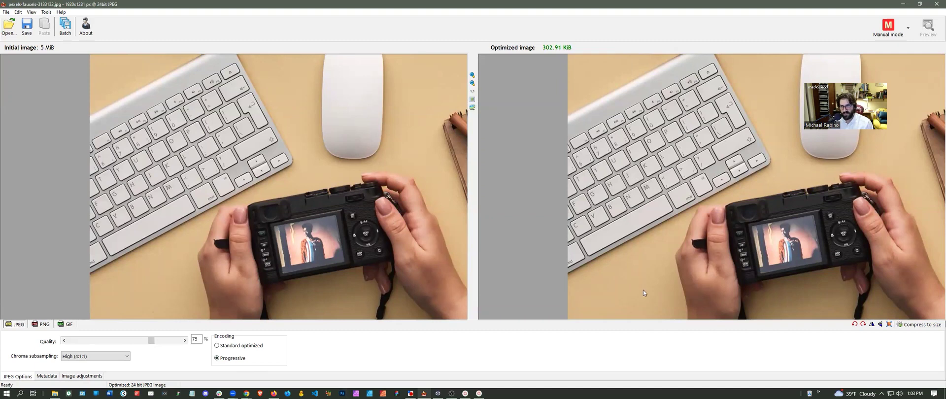
Pan the previews around the AirPods and plant, then switch back to the Images folder in Explorer
drag(711, 170, 723, 223)
drag(692, 200, 643, 187)
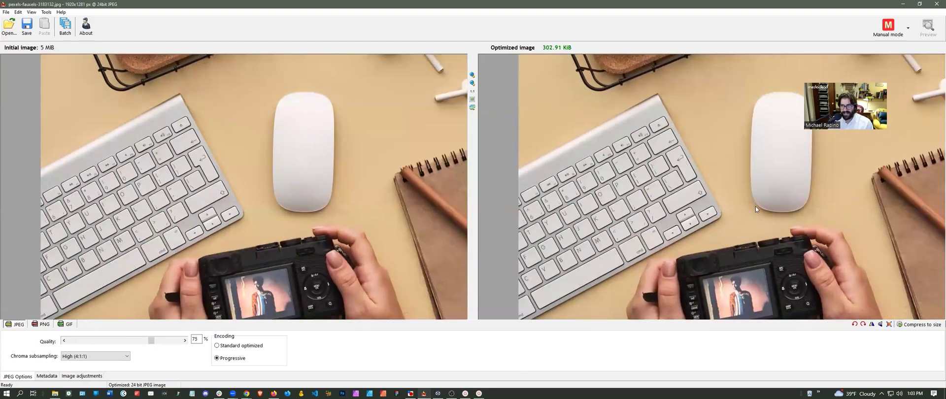
drag(690, 162, 648, 216)
drag(749, 139, 704, 245)
drag(736, 219, 715, 173)
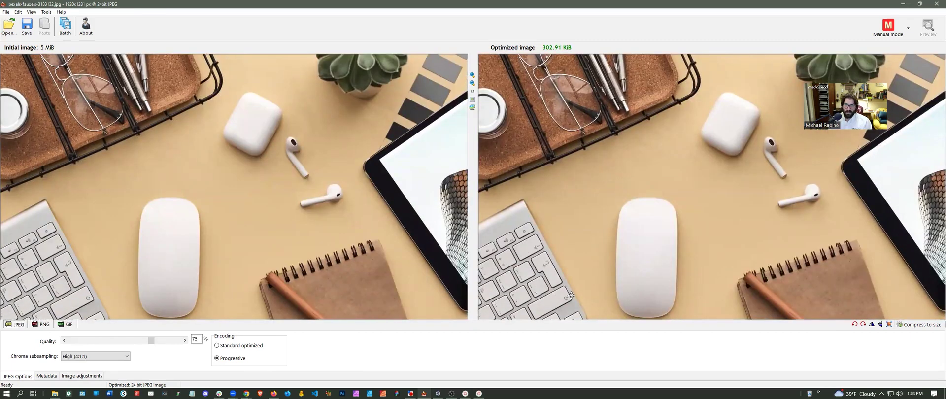
drag(571, 295, 595, 301)
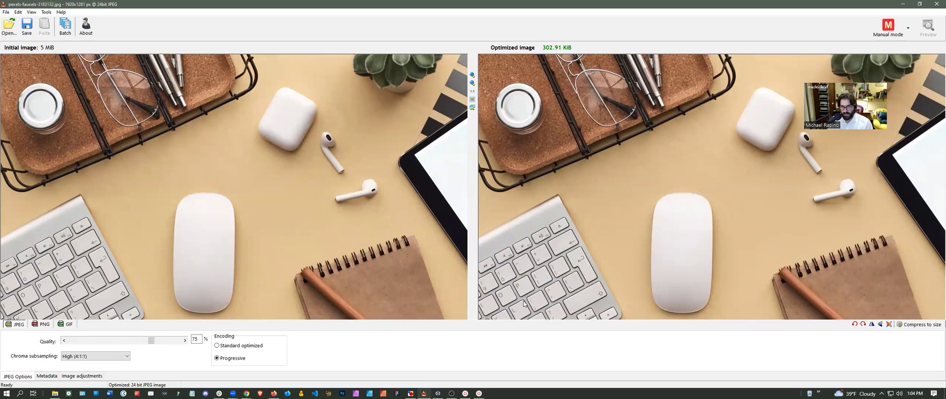
drag(117, 266, 482, 298)
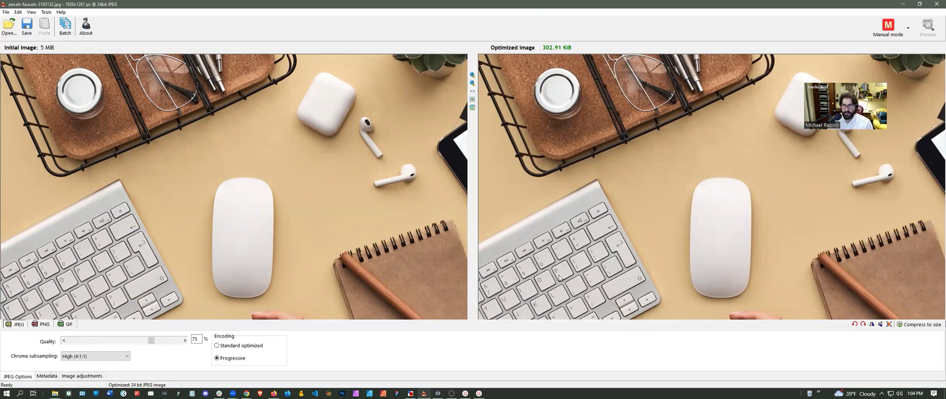
scroll(296, 193, up, 1)
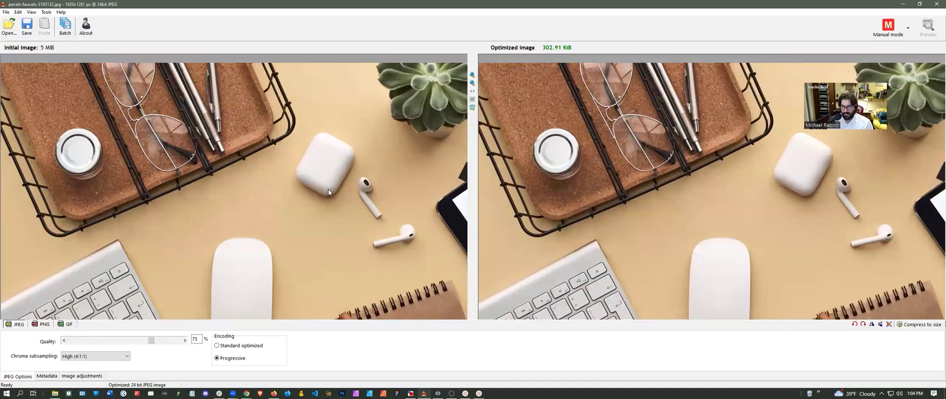
right_click(422, 298)
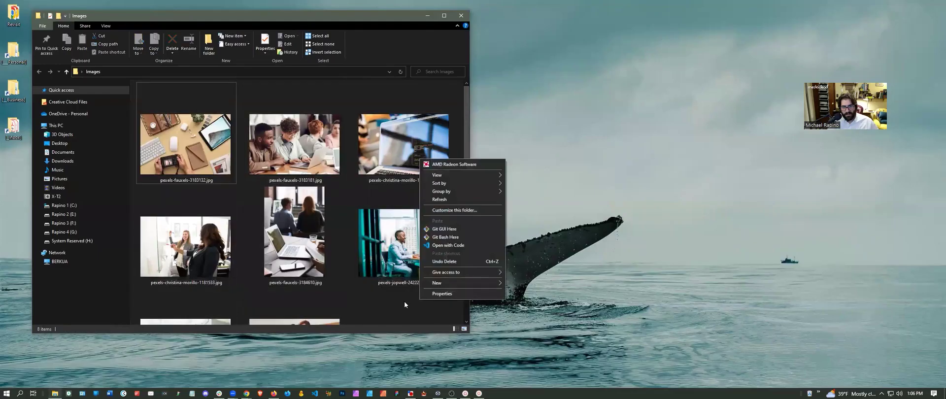
click(423, 307)
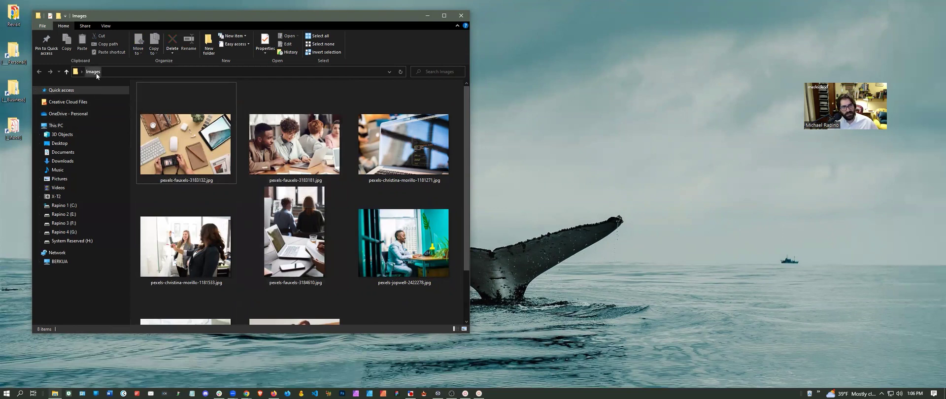
Check photo sizes in Images, including the 910 KB pexels-jopwell-2422278.jpg, then clear the selection
click(275, 146)
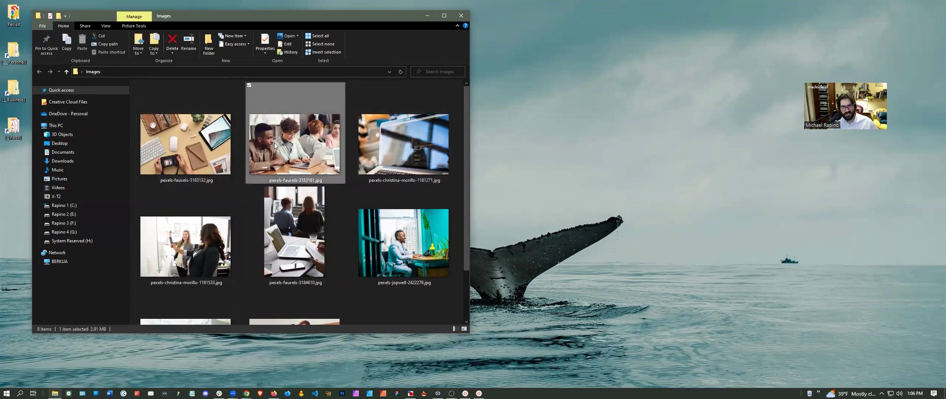
click(377, 244)
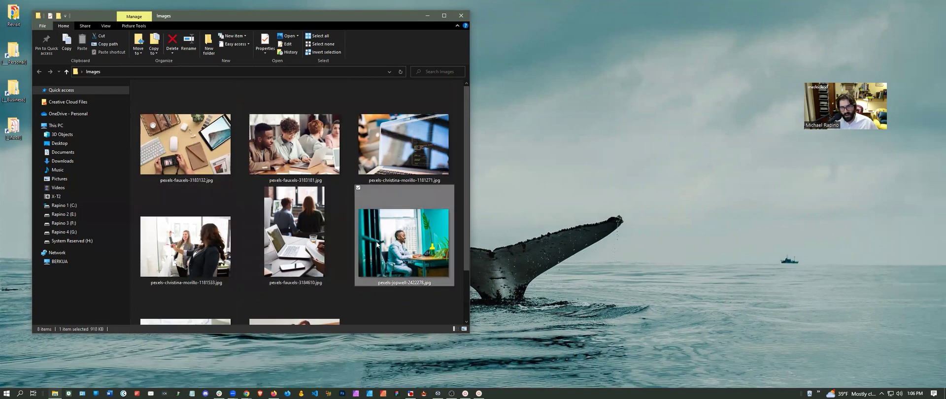
mouse_move(182, 146)
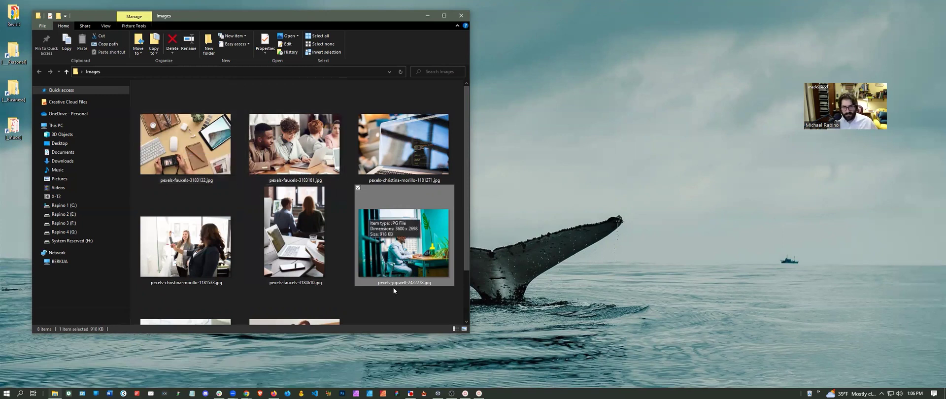
click(403, 298)
Create a new folder named sm inside Images
right_click(404, 299)
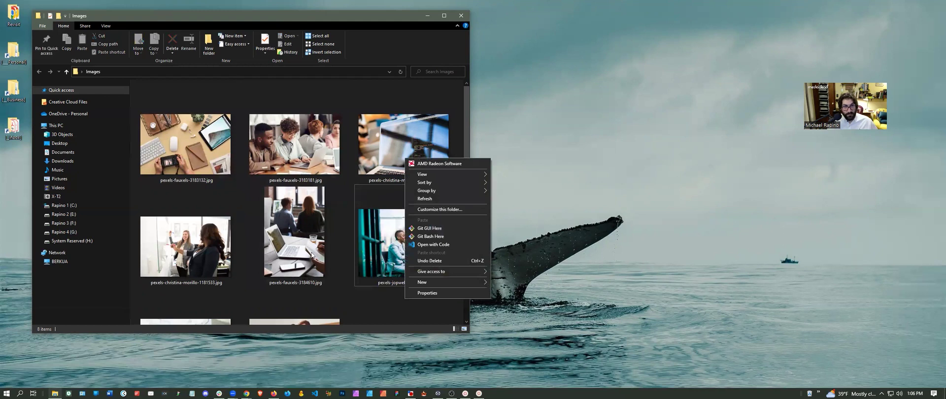
right_click(382, 309)
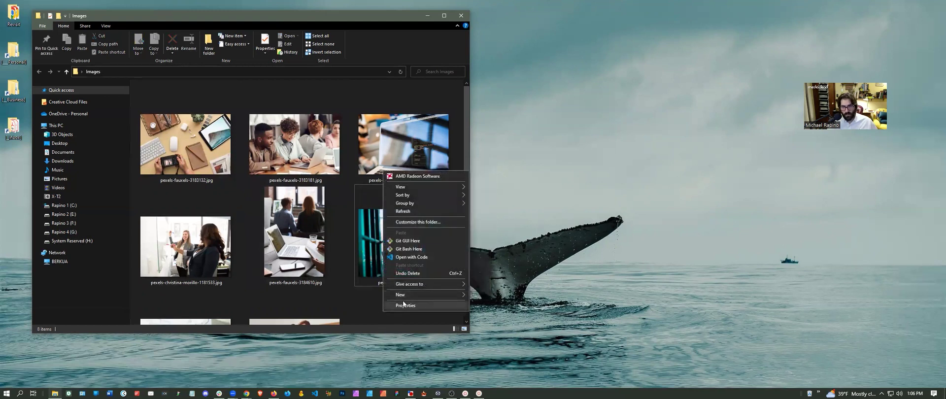
mouse_move(410, 294)
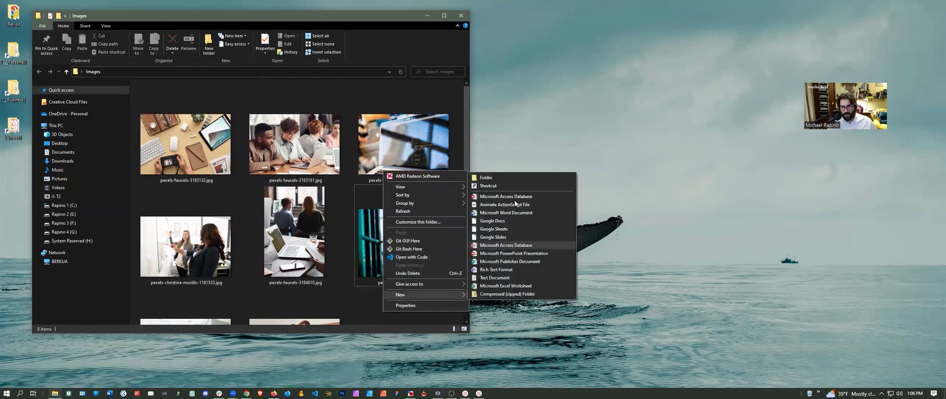
click(488, 178)
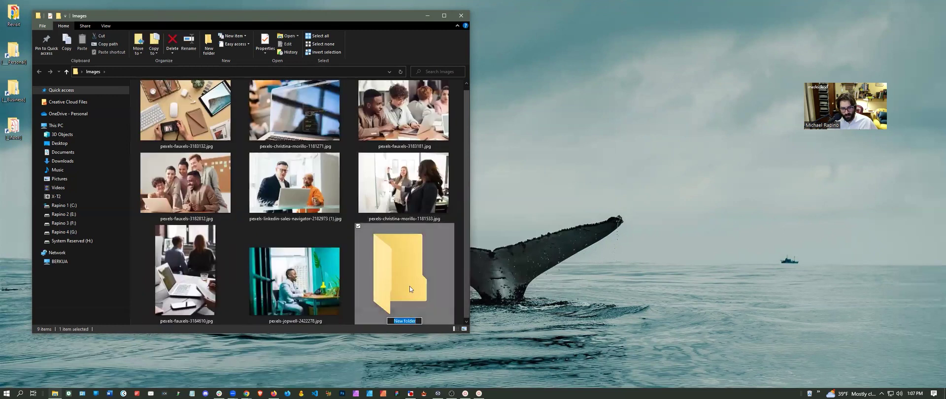
text(sm)
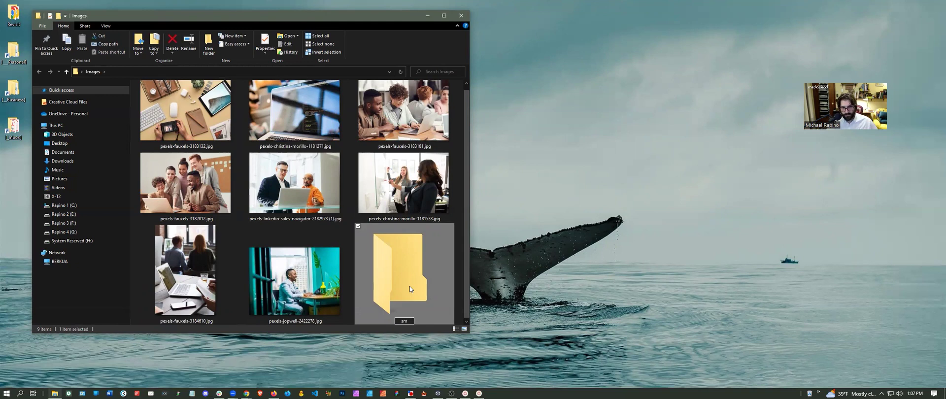
key(Return)
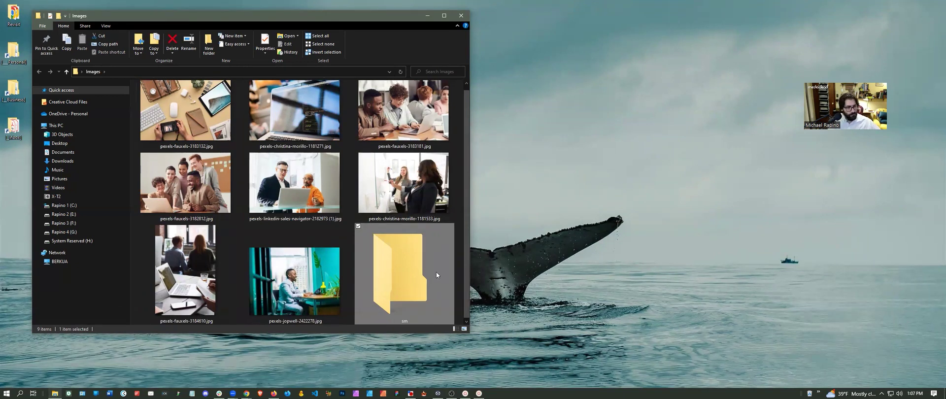
Copy the sm folder's full path, then return to Images and select all eight photos
double_click(396, 279)
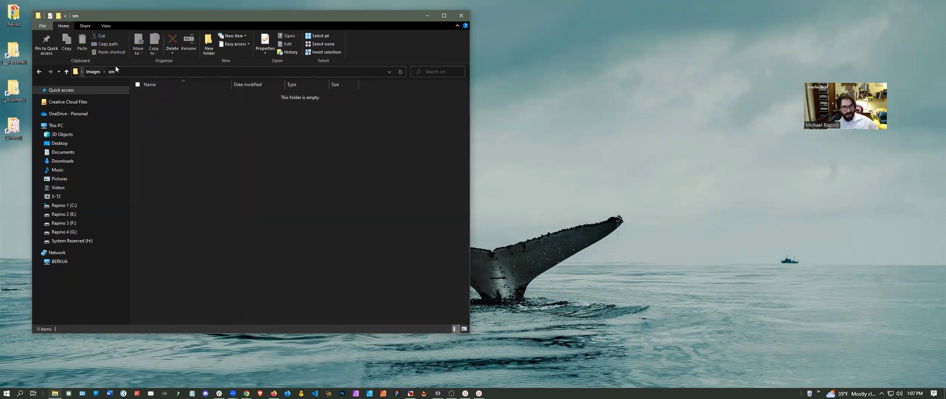
click(147, 70)
key(ctrl+c)
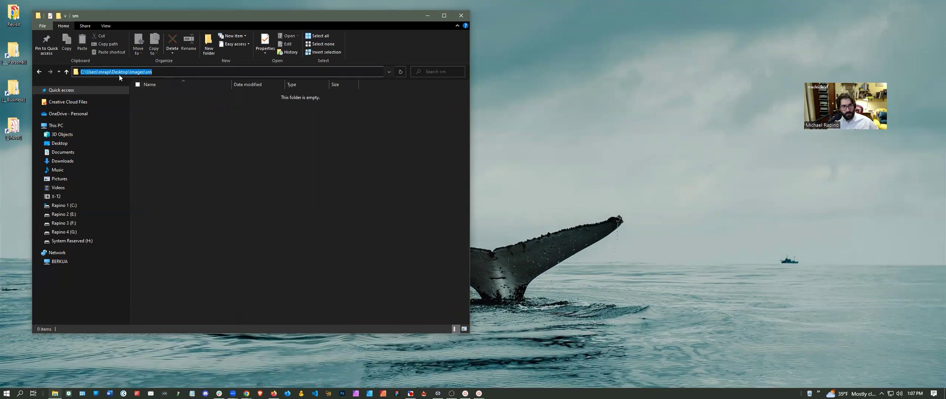
right_click(125, 72)
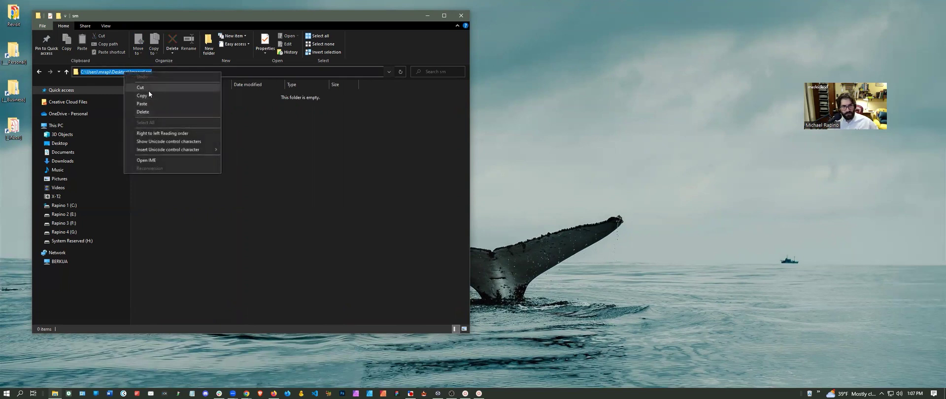
click(148, 95)
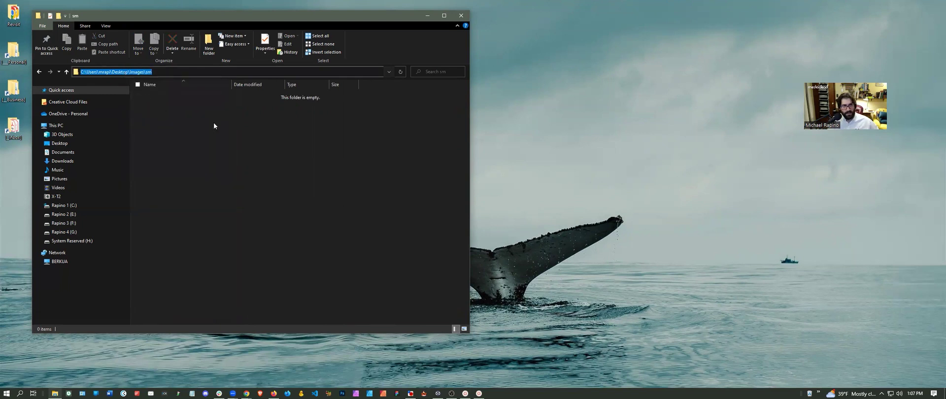
click(39, 72)
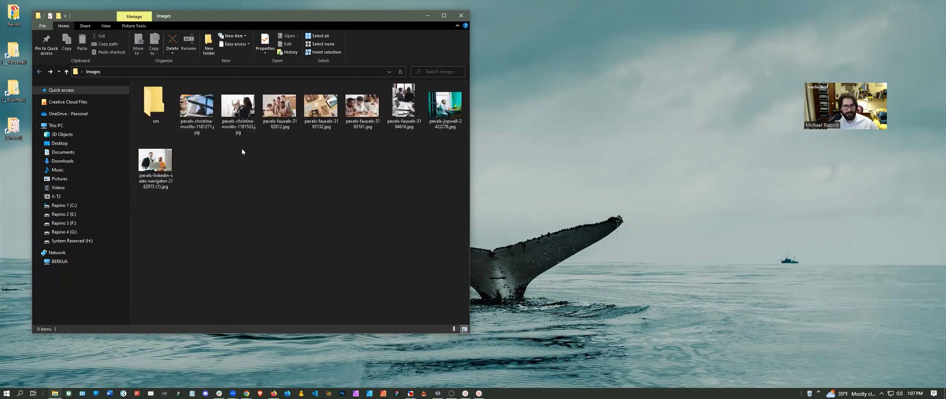
shift+click(150, 164)
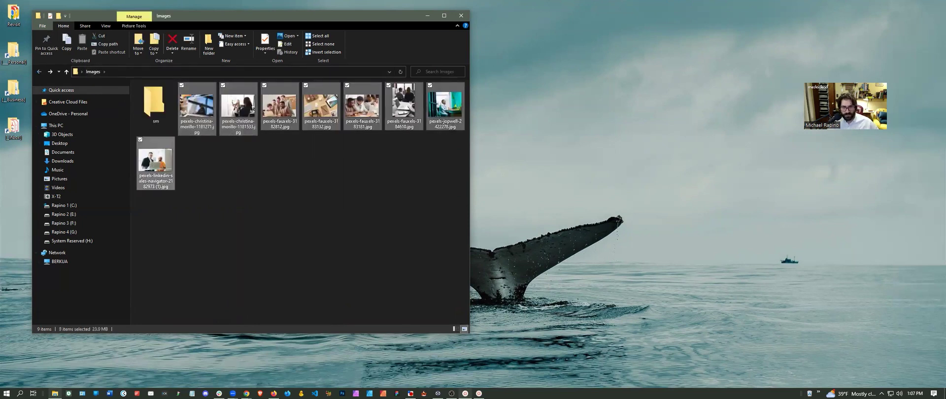
Load the eight selected photos into RIOT's Batch optimizer
click(423, 393)
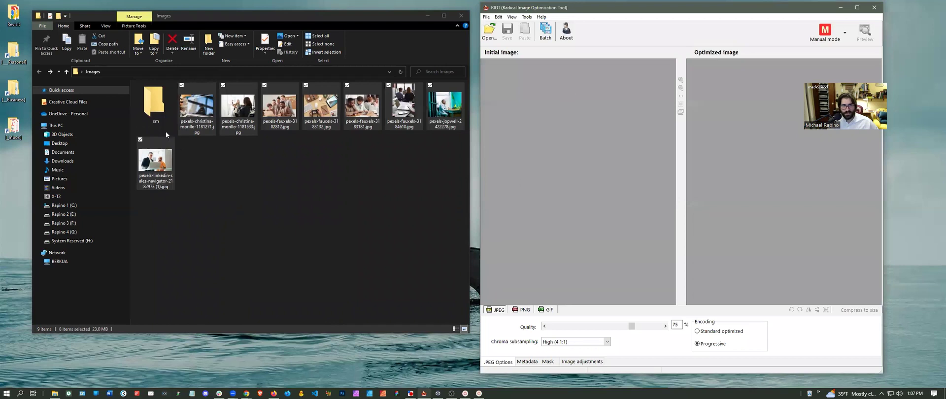
drag(195, 108, 573, 188)
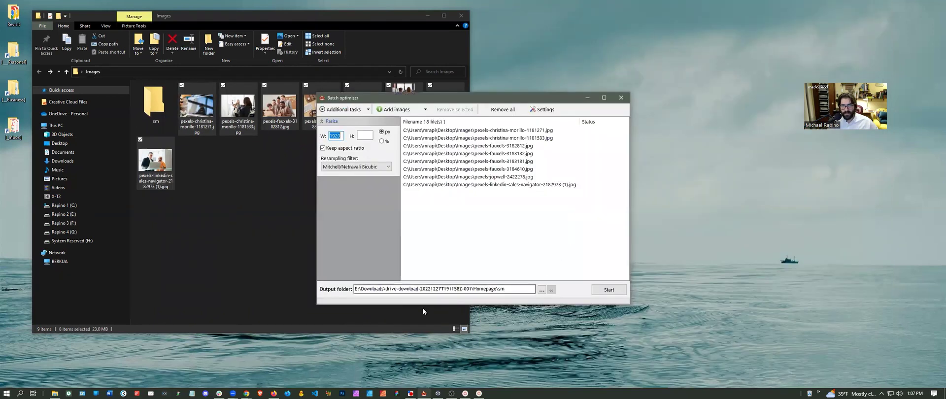
click(541, 290)
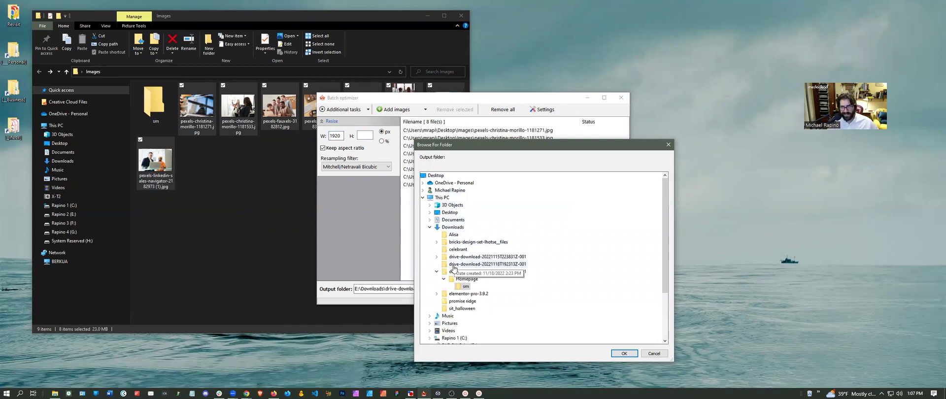
click(430, 227)
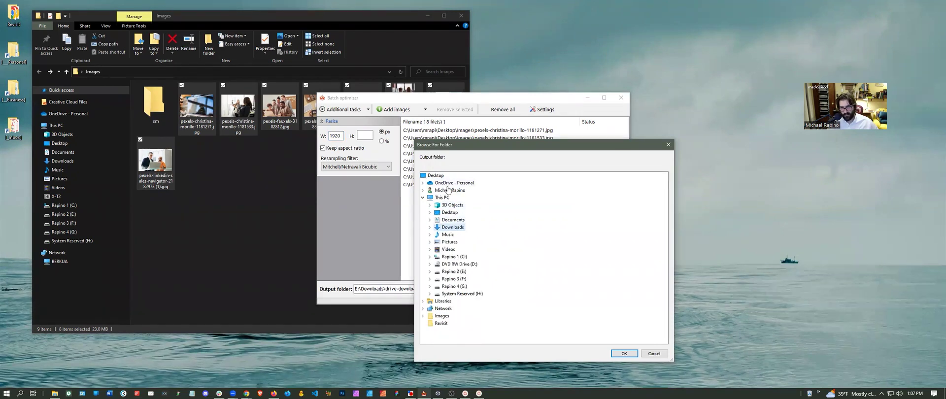
click(654, 353)
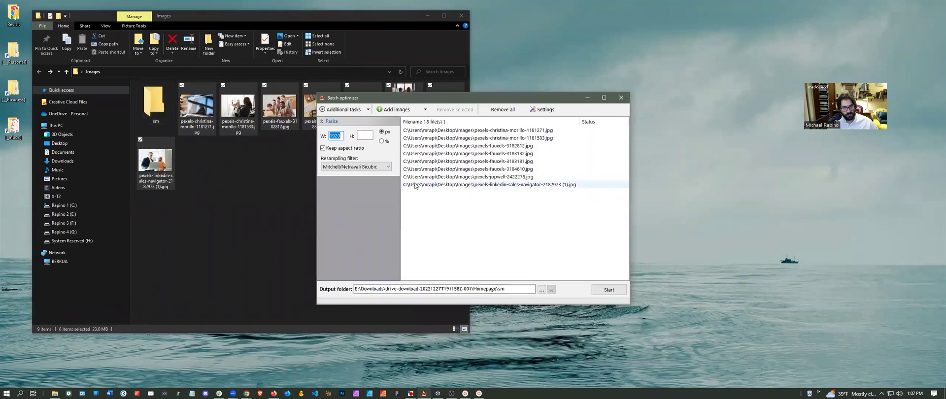
Replace the batch Output folder with the copied Images\sm path
click(533, 288)
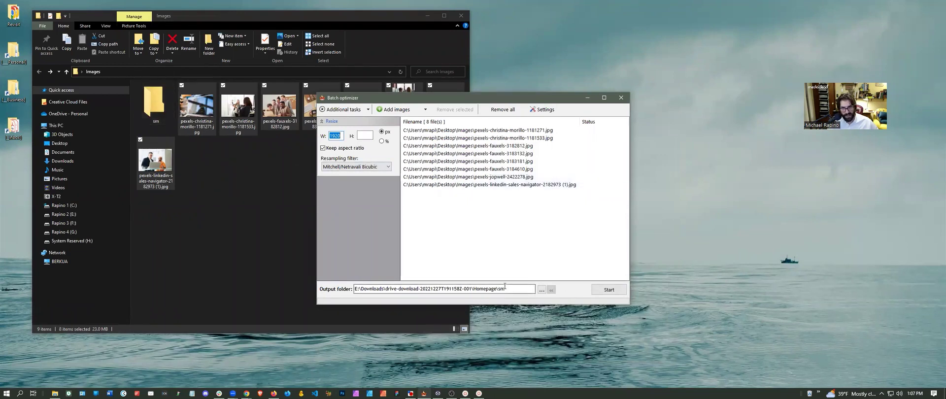
key(BackSpace)
key(BackSpace)
key(BackSpace)
key(BackSpace)
key(BackSpace)
key(BackSpace)
key(BackSpace)
key(BackSpace)
key(BackSpace)
key(BackSpace)
key(BackSpace)
key(BackSpace)
key(BackSpace)
key(BackSpace)
key(BackSpace)
key(BackSpace)
key(BackSpace)
key(BackSpace)
key(BackSpace)
key(BackSpace)
key(BackSpace)
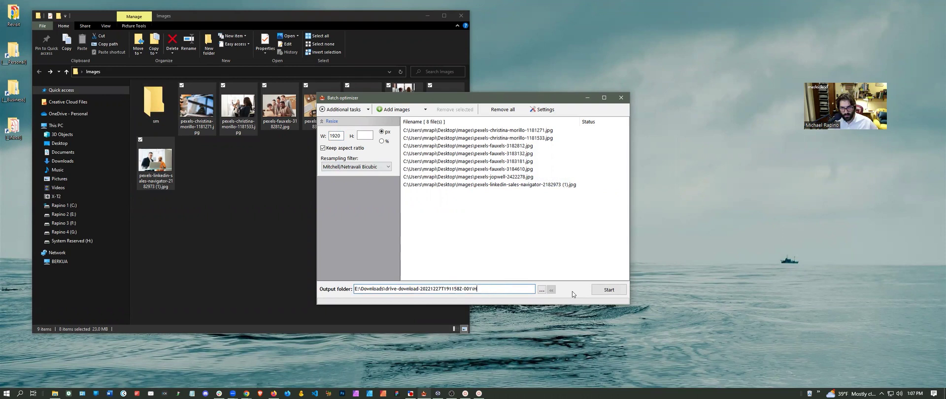
key(BackSpace)
key(BackSpace)
key(BackSpace)
key(BackSpace)
key(BackSpace)
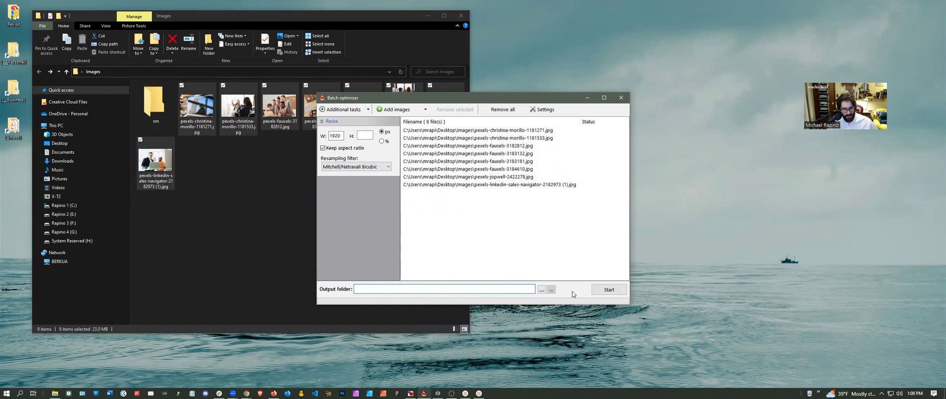
key(ctrl+v)
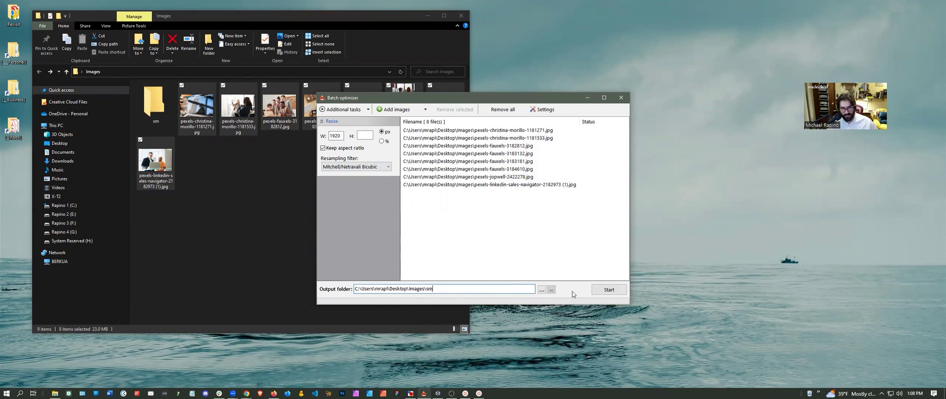
right_click(493, 286)
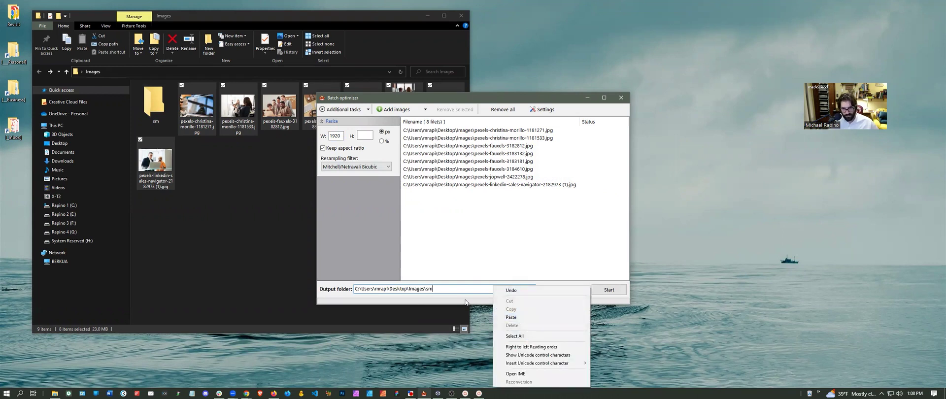
click(410, 301)
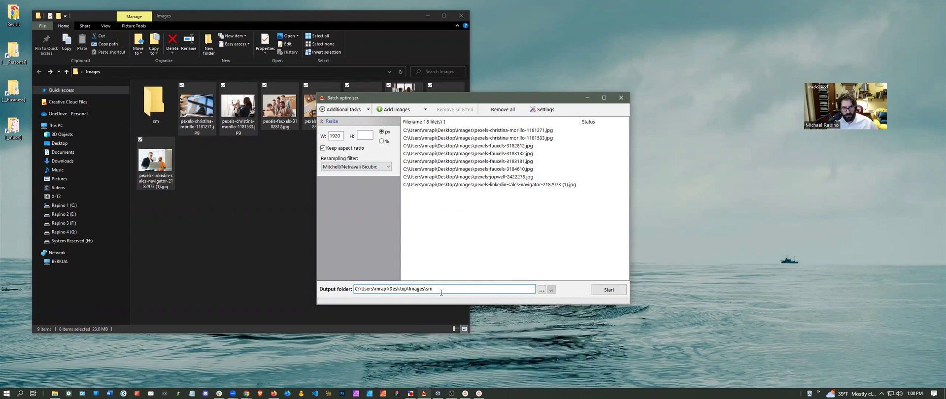
drag(434, 289, 354, 290)
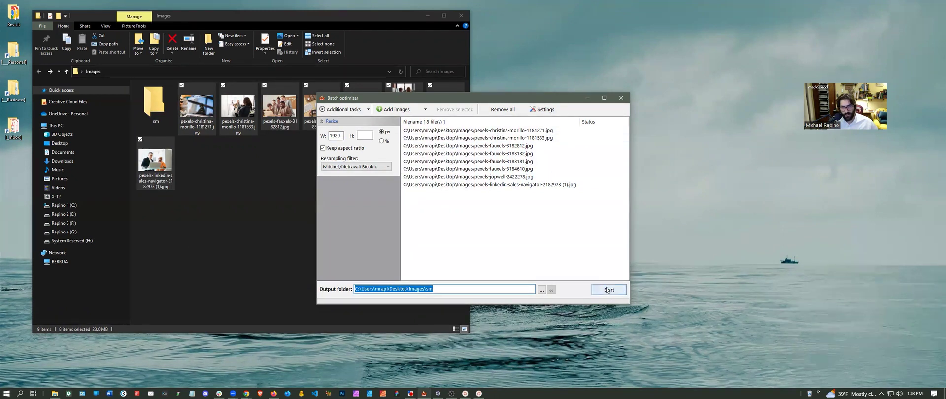
drag(507, 102, 679, 93)
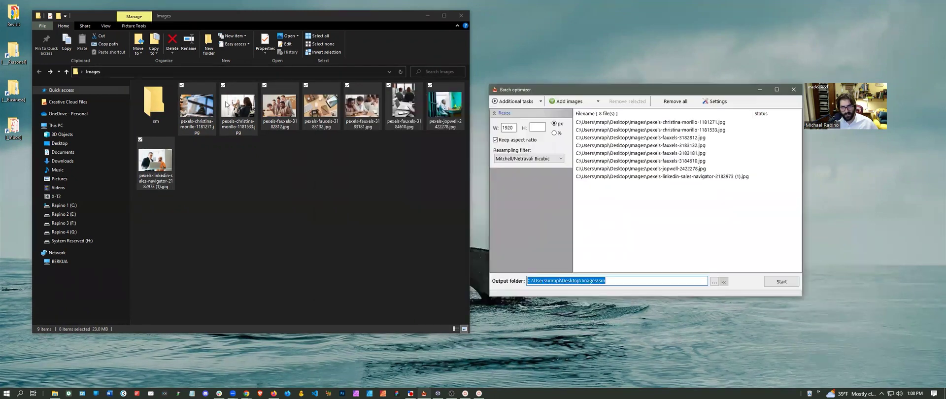
Run the batch and confirm overwriting, saving eight 132–303 KB JPEGs into sm
click(155, 113)
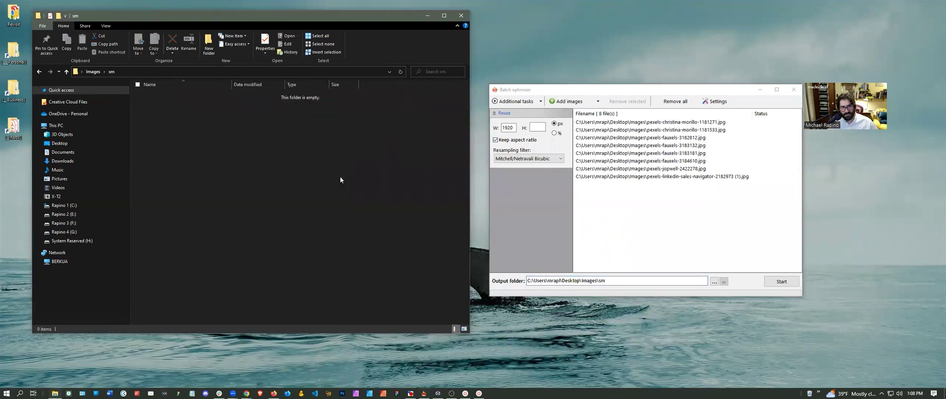
click(781, 282)
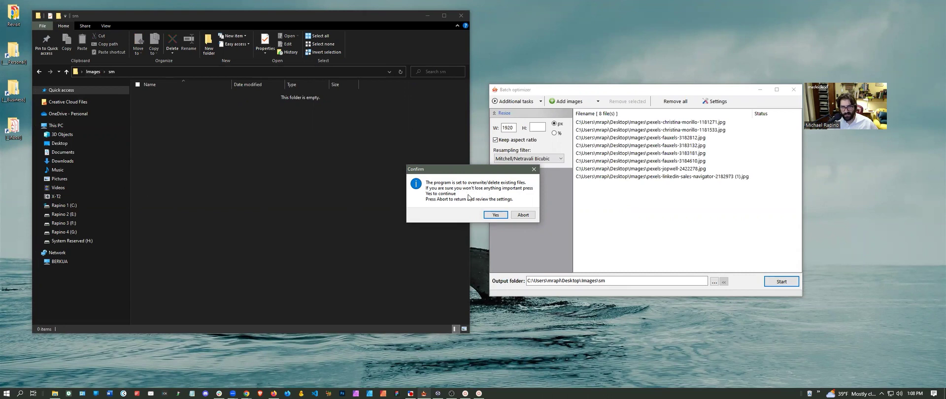
click(495, 214)
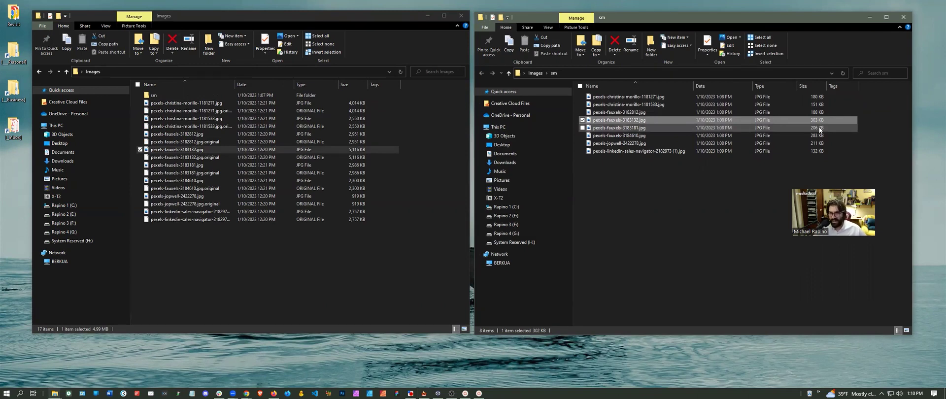
Create a new folder named 1920 inside the sm folder
right_click(598, 224)
mouse_move(630, 348)
click(702, 208)
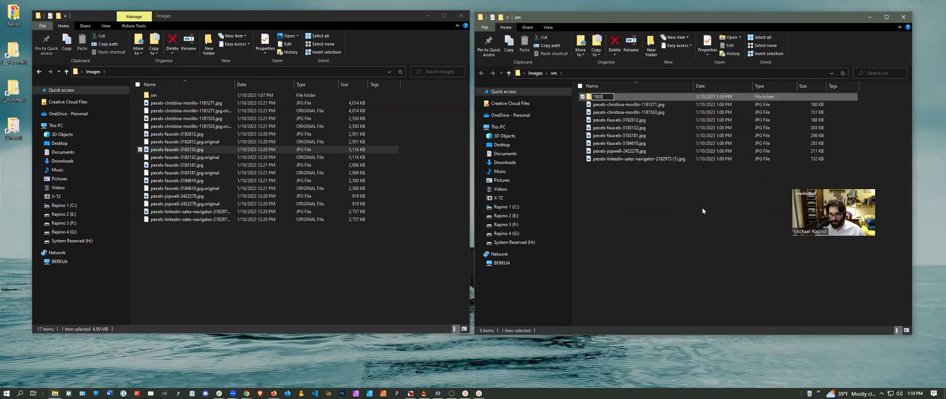
text(1920)
Delete the eight resized JPGs from sm and add the new 900 folder beside 1920
drag(663, 208, 603, 107)
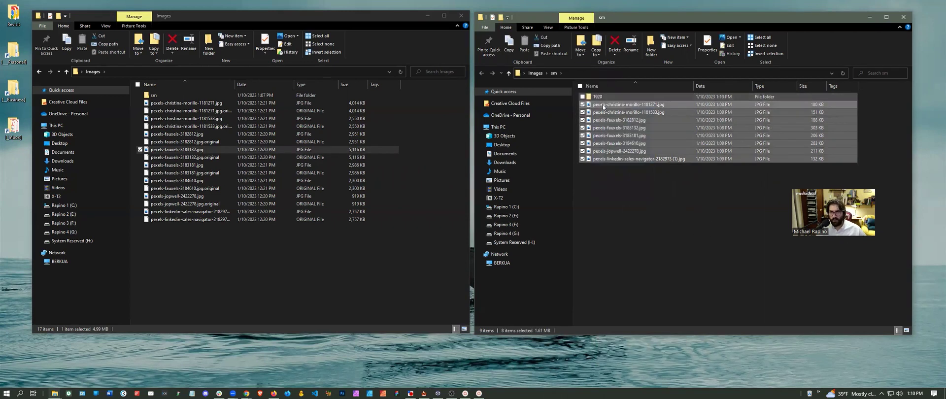
key(Delete)
right_click(605, 164)
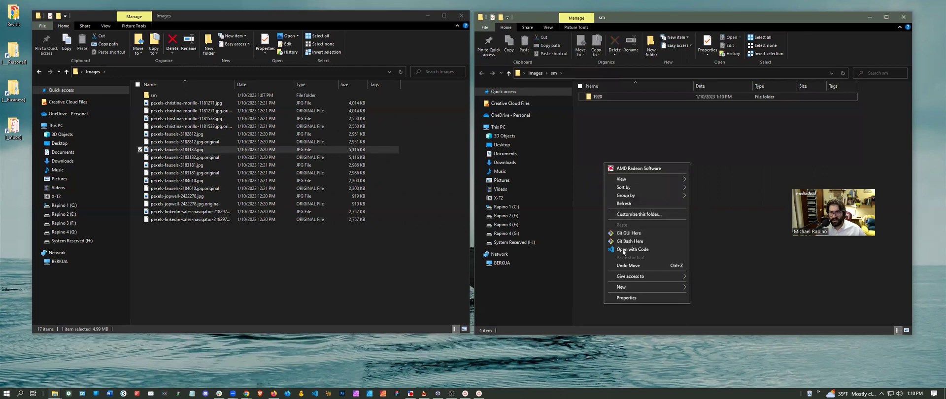
mouse_move(659, 291)
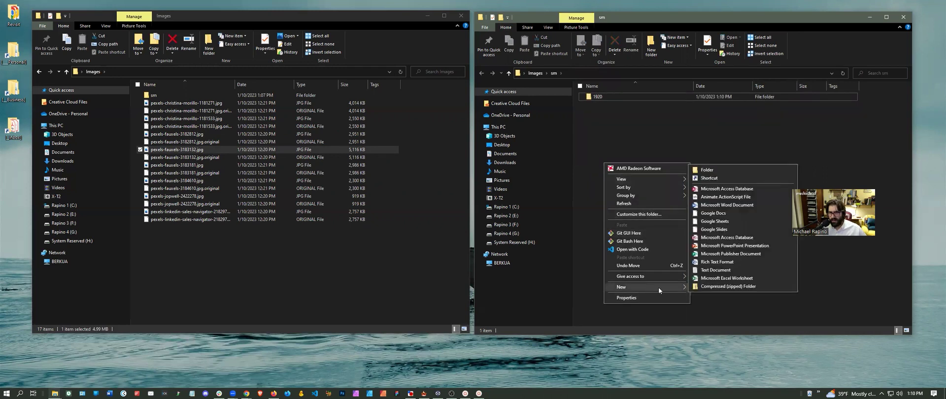
click(717, 171)
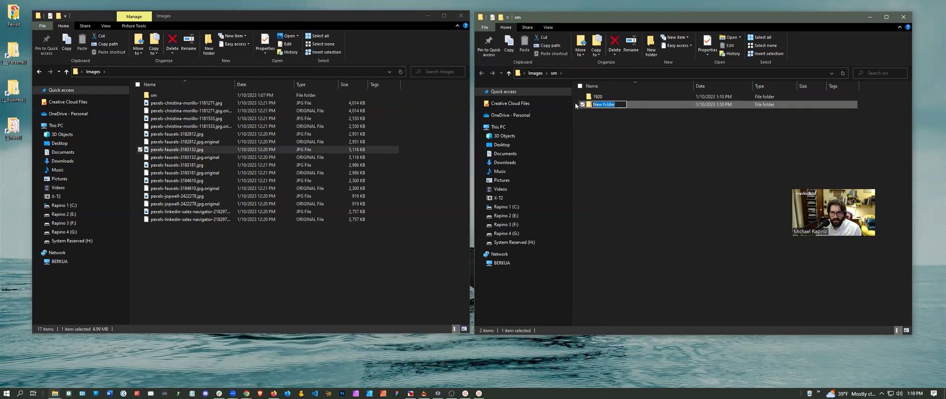
text(1280)
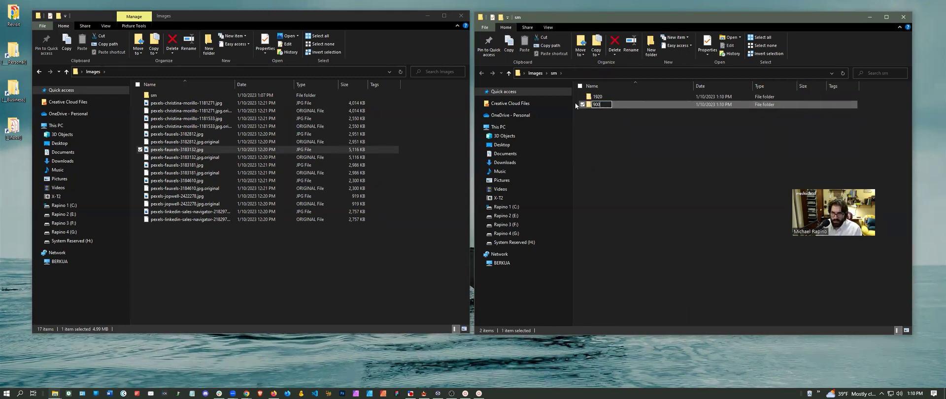
key(Return)
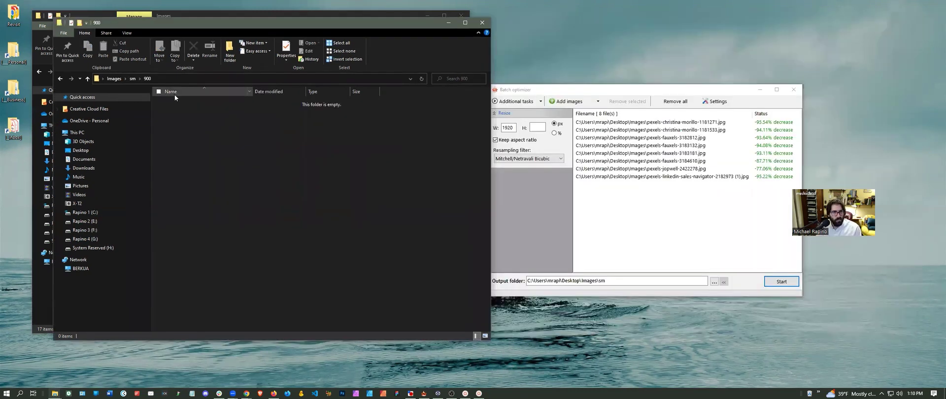
Copy the 900 folder path and add the eight test-page JPGs to RIOT's Batch optimizer
click(160, 79)
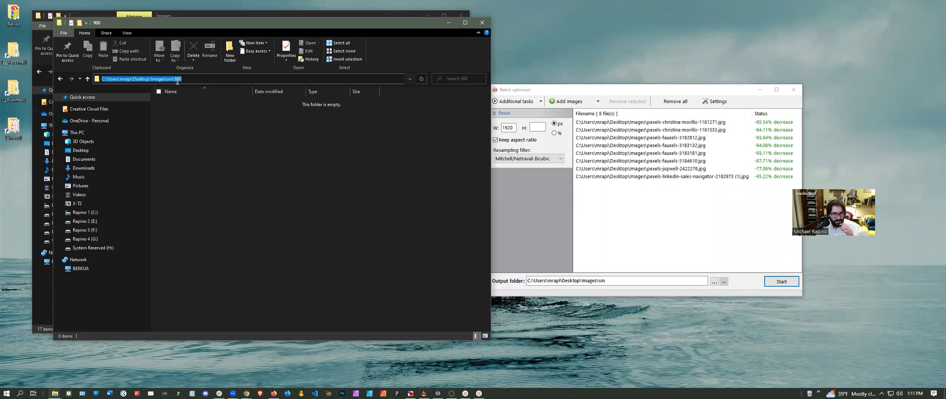
right_click(177, 81)
click(210, 104)
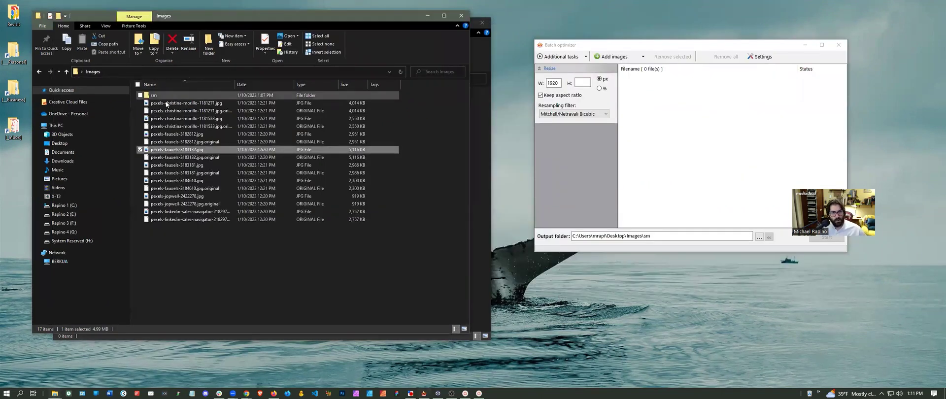
click(166, 102)
ctrl+click(183, 118)
ctrl+click(177, 133)
ctrl+click(178, 149)
ctrl+click(177, 165)
ctrl+click(177, 181)
ctrl+click(177, 195)
drag(188, 211, 710, 174)
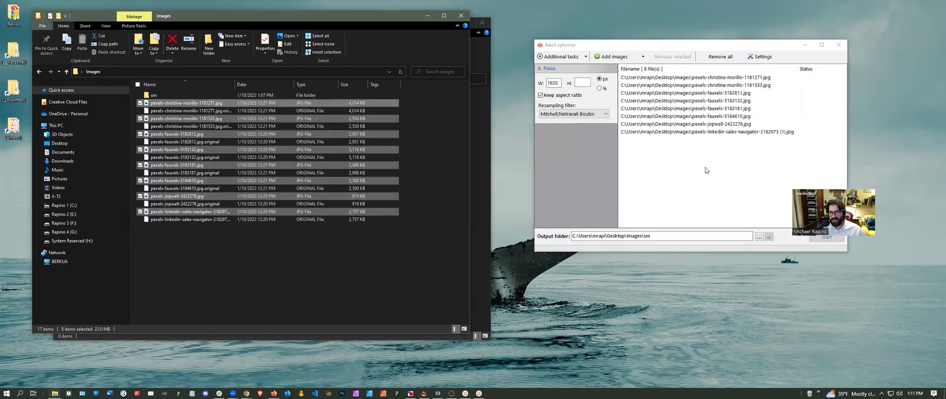
Set width to 900, append \900 to the output folder, and run the batch
text(900)
key(Tab)
key(Tab)
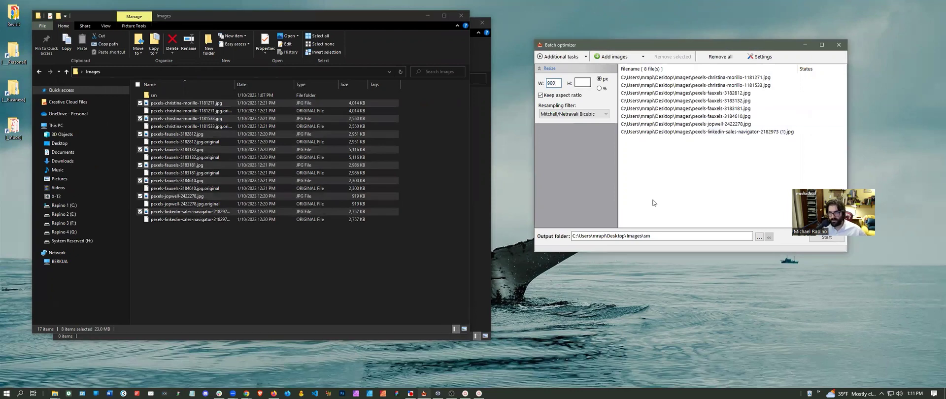
click(660, 237)
text(\900)
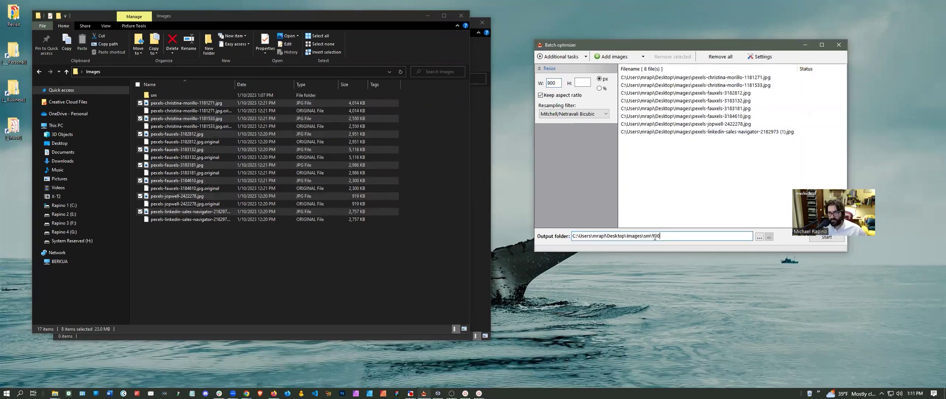
key(Return)
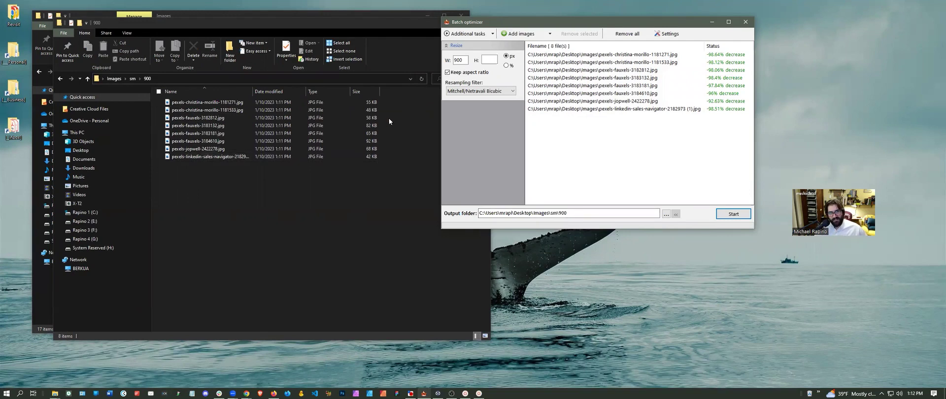
Sort the 900 folder's resized files smallest first and select all eight
click(367, 92)
click(368, 91)
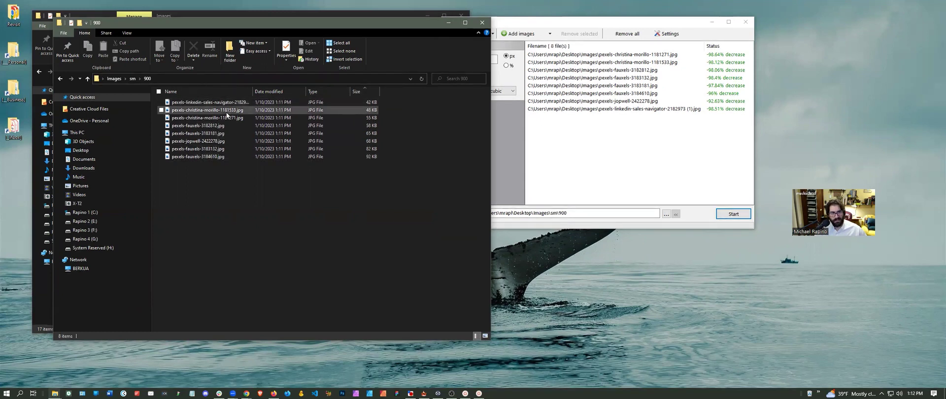
right_click(228, 213)
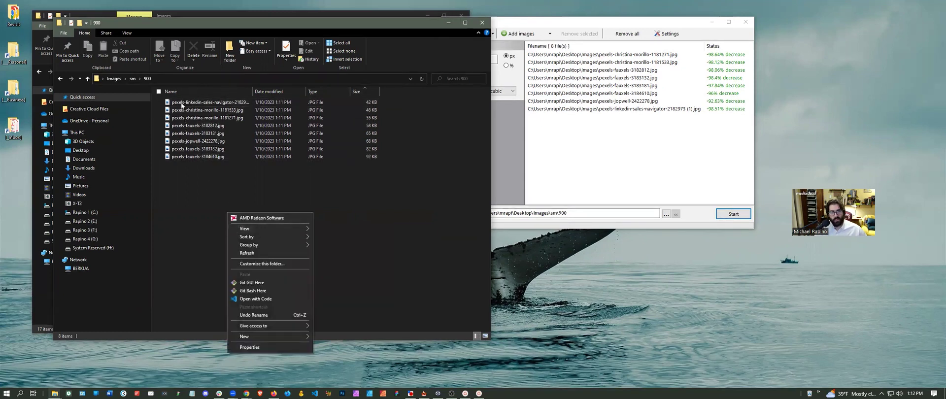
click(393, 184)
drag(395, 187, 363, 102)
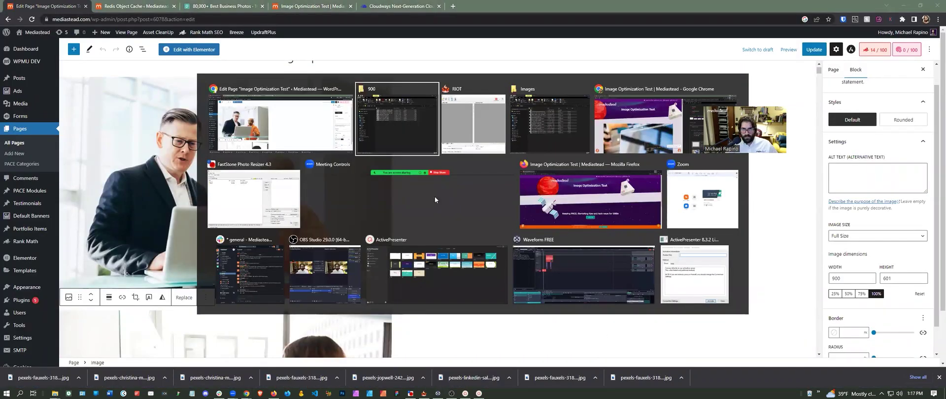
Watch the test page's photo downloads in DevTools Network while scrolling, then return to Lighthouse
click(597, 141)
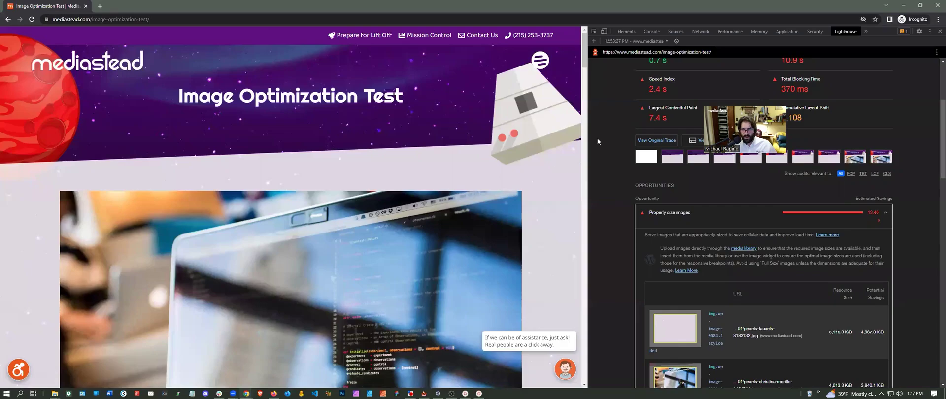
click(701, 29)
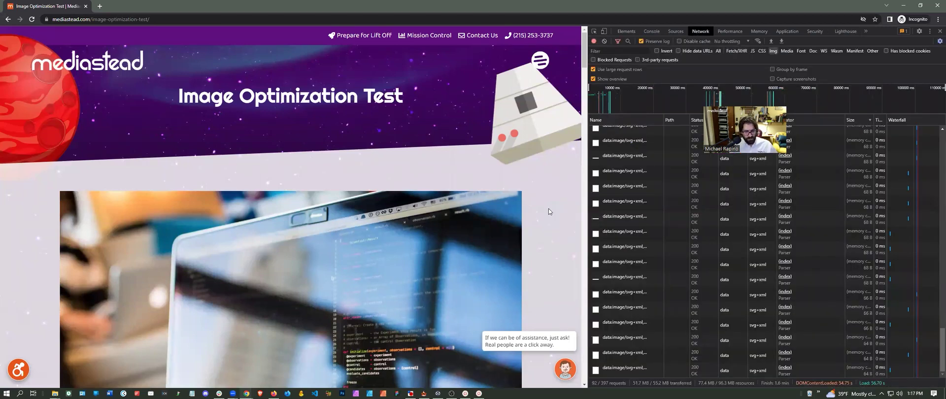
scroll(549, 208, down, 10)
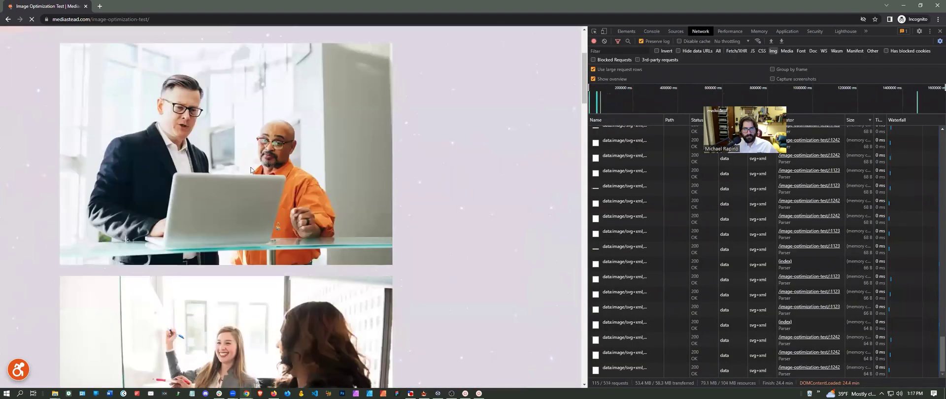
scroll(225, 203, up, 10)
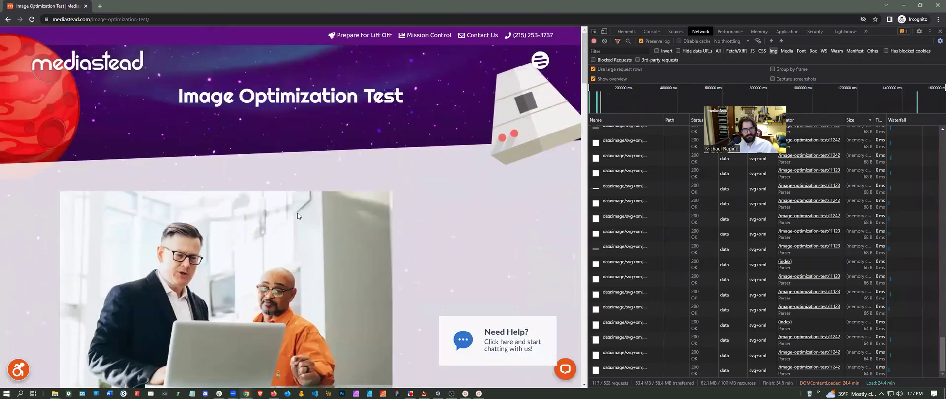
scroll(243, 210, down, 15)
scroll(244, 211, up, 10)
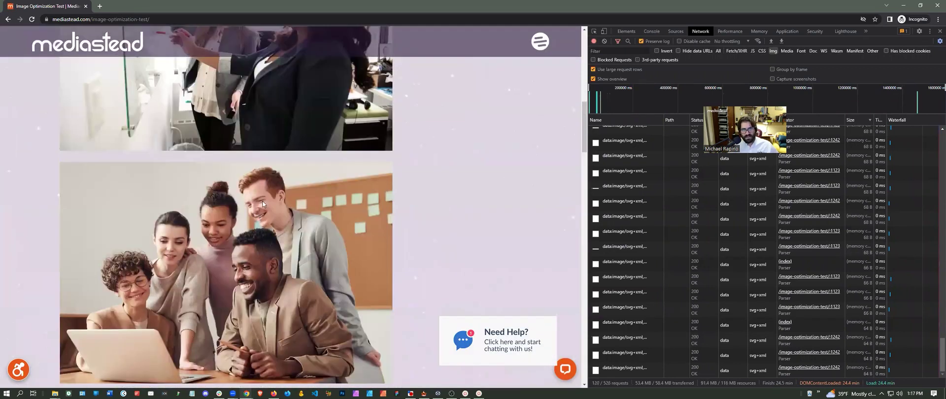
scroll(261, 212, down, 2)
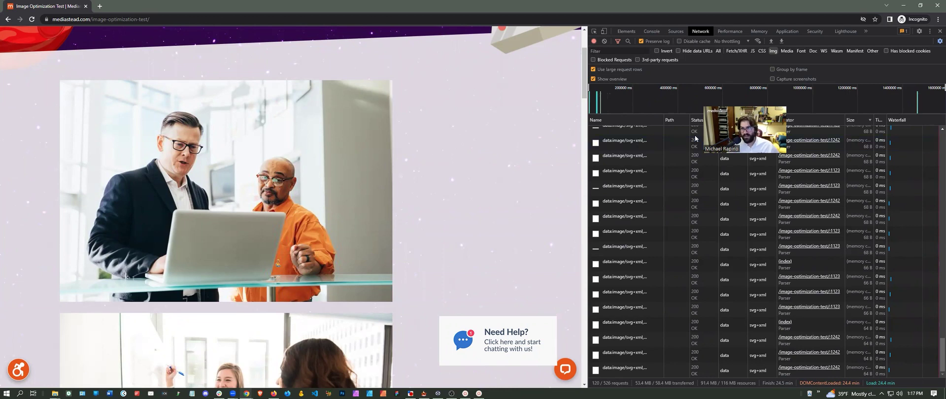
scroll(734, 209, up, 10)
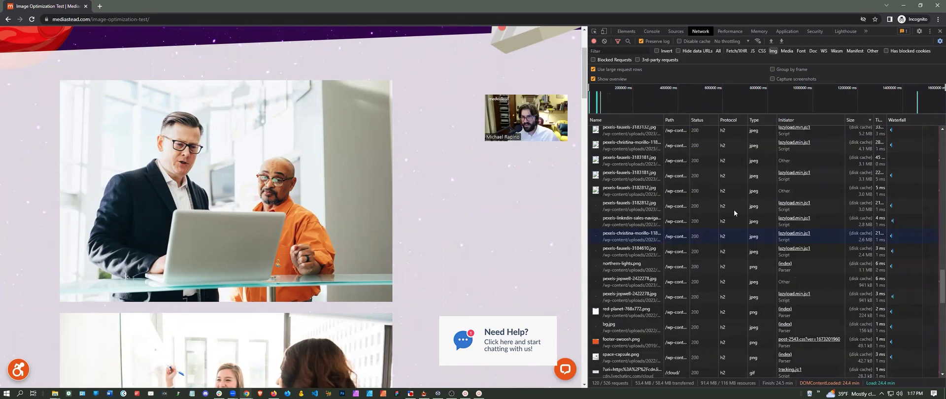
scroll(769, 203, up, 10)
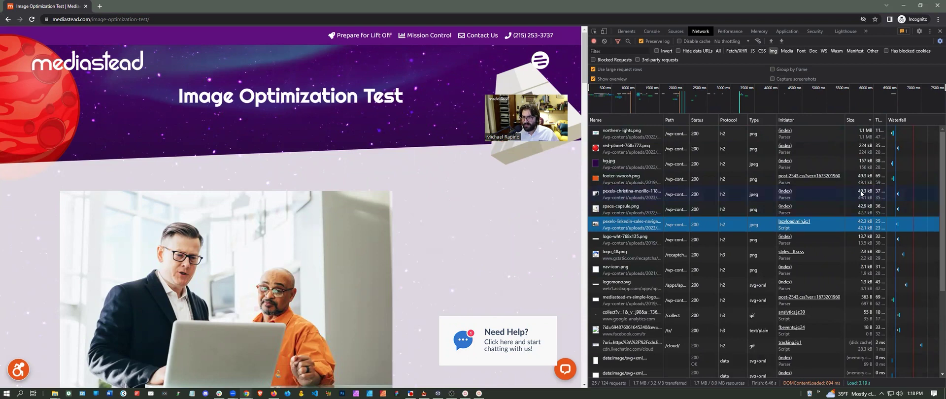
scroll(612, 213, down, 2)
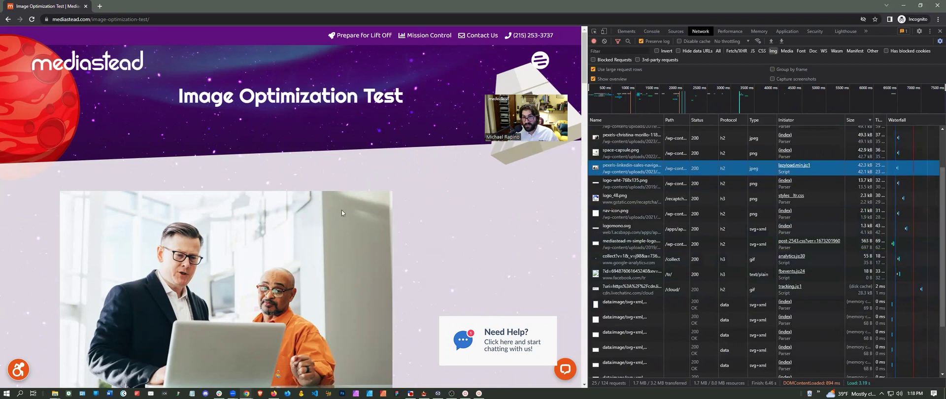
click(838, 31)
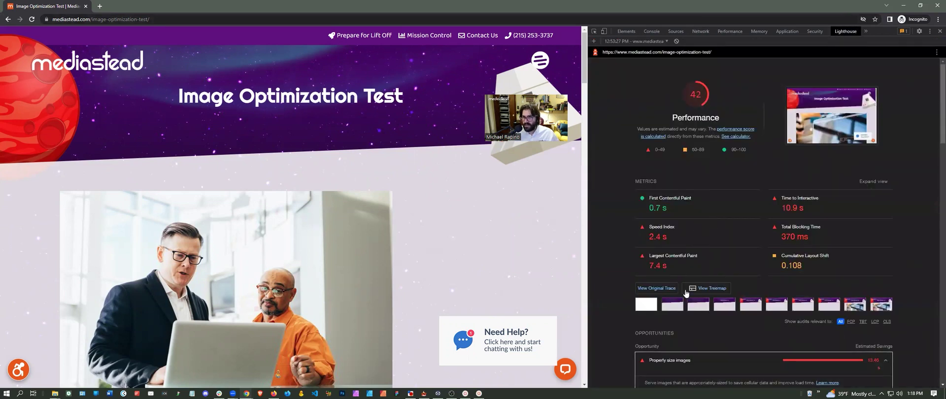
Scroll to the report's Opportunities and collapse the Properly size images entry
scroll(686, 291, down, 2)
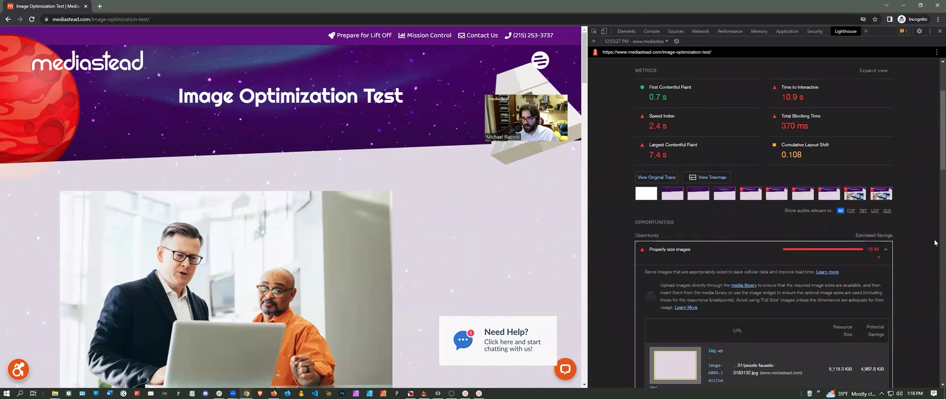
click(877, 252)
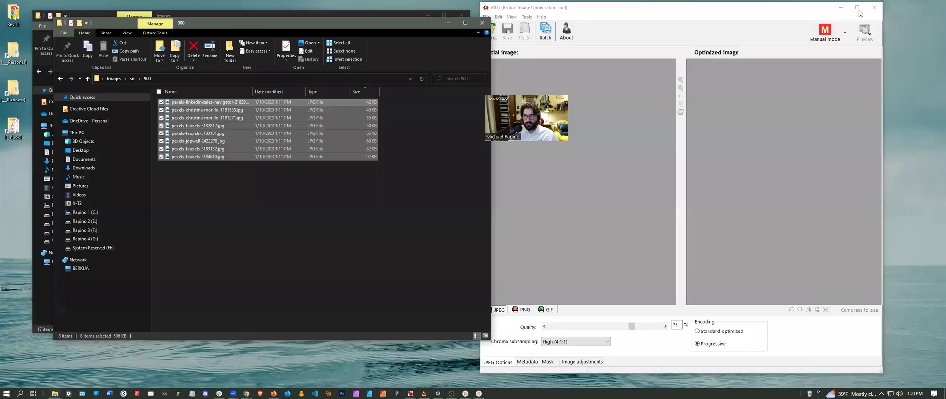
Close RIOT, clear the Explorer selection, and move FastStone Photo Resizer left beside the 900 folder
click(874, 8)
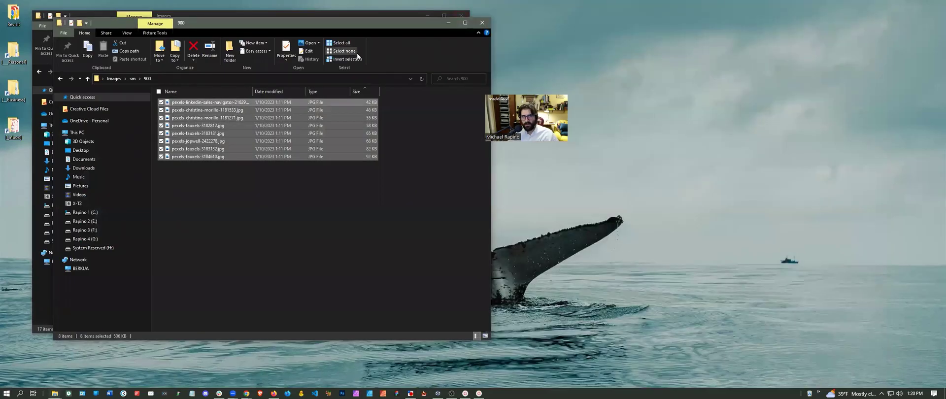
click(410, 194)
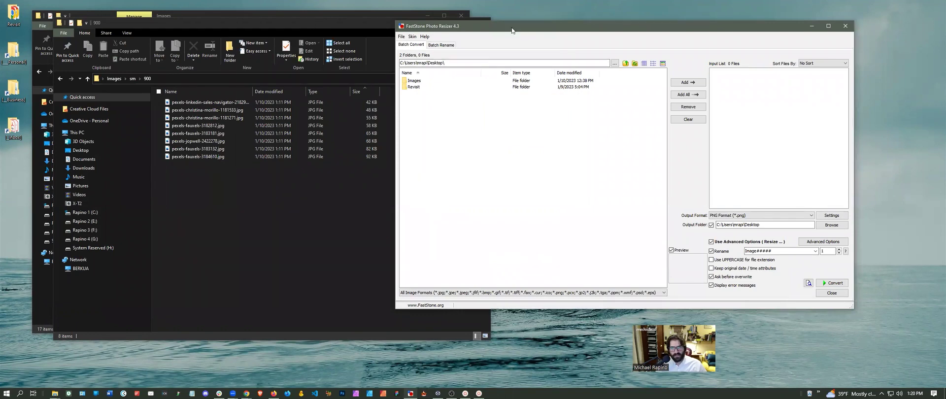
drag(512, 31, 360, 40)
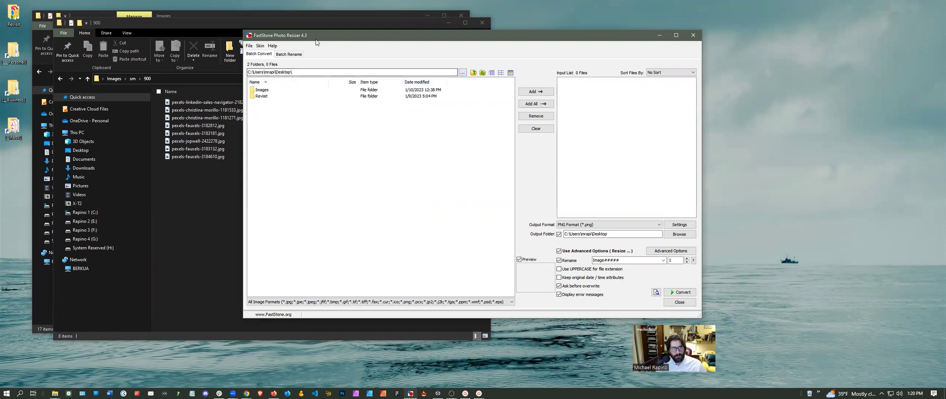
drag(318, 41, 291, 44)
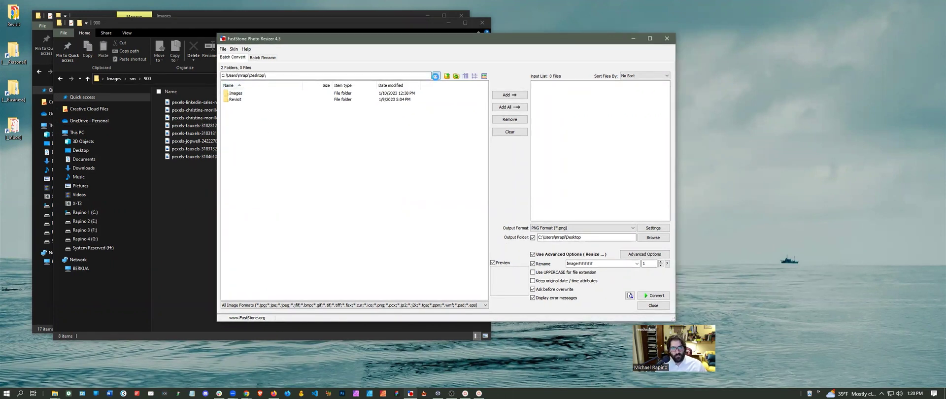
Choose Desktop\Images as the source folder to browse
click(436, 77)
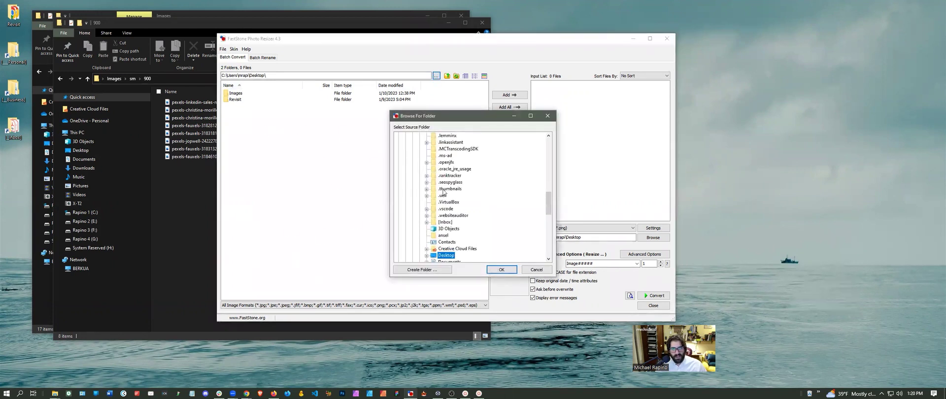
scroll(503, 207, up, 15)
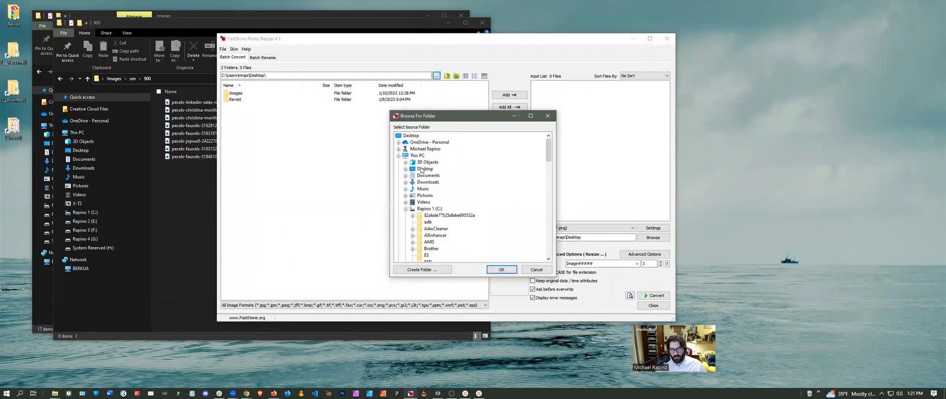
click(422, 170)
click(406, 170)
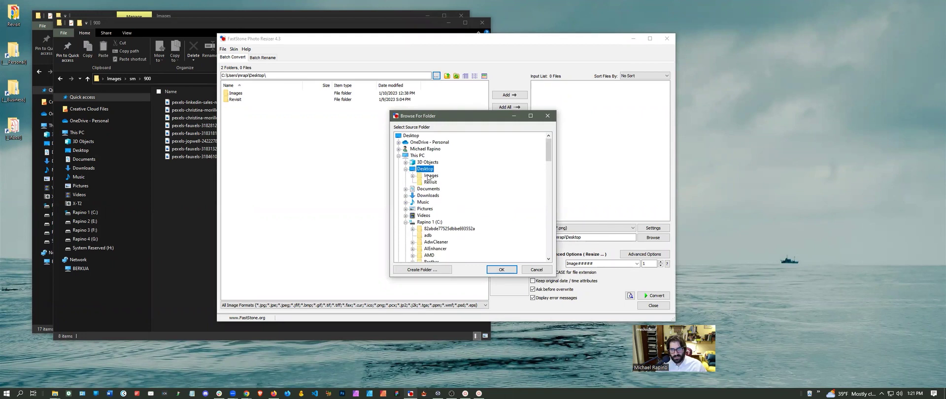
click(430, 176)
click(498, 270)
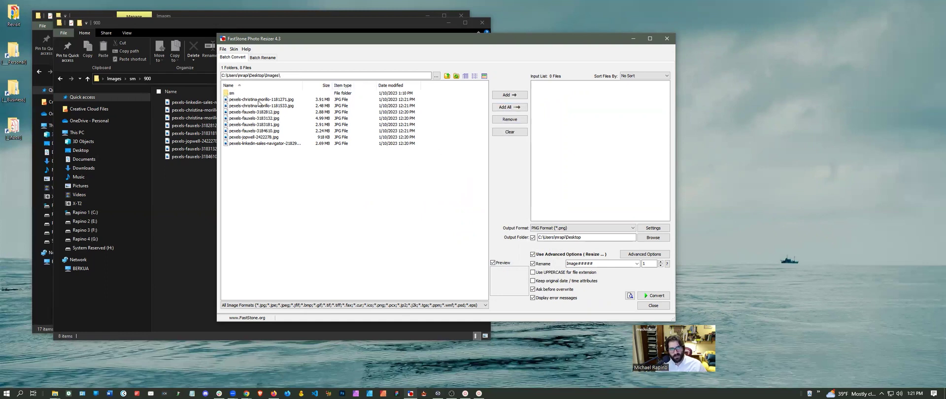
Select all eight JPG photos and add them to the Input List
click(259, 101)
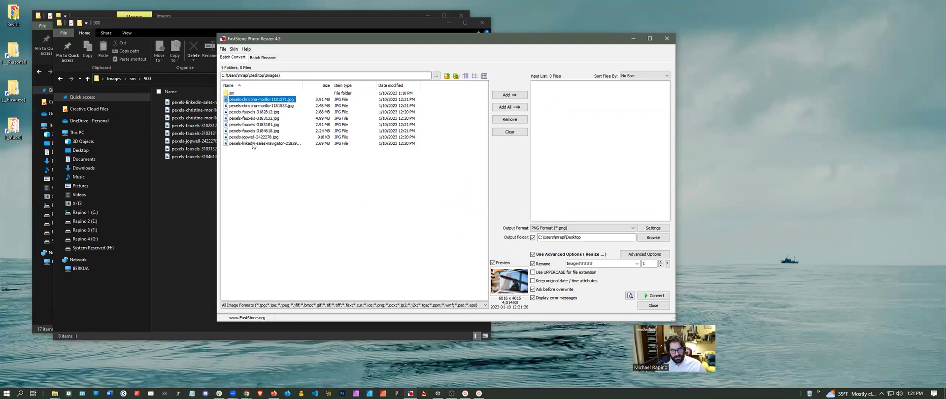
click(273, 198)
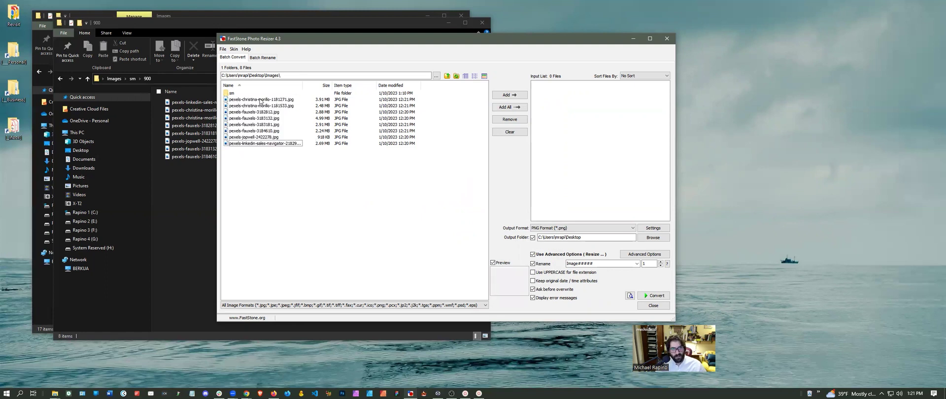
click(260, 101)
shift+click(256, 144)
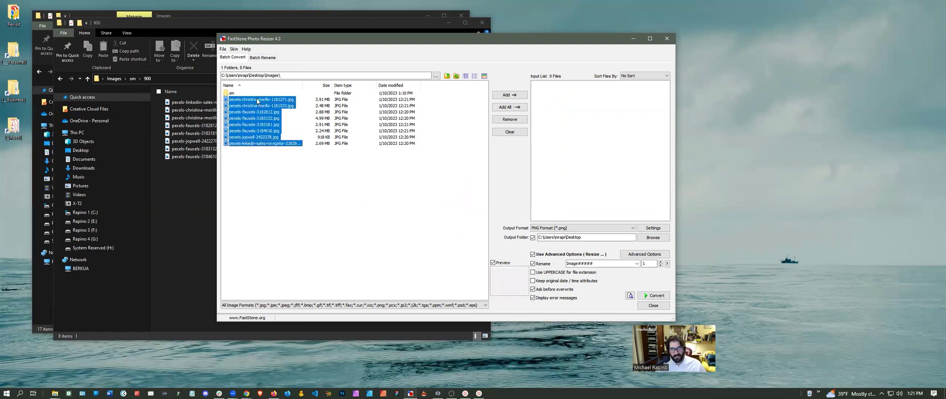
click(515, 107)
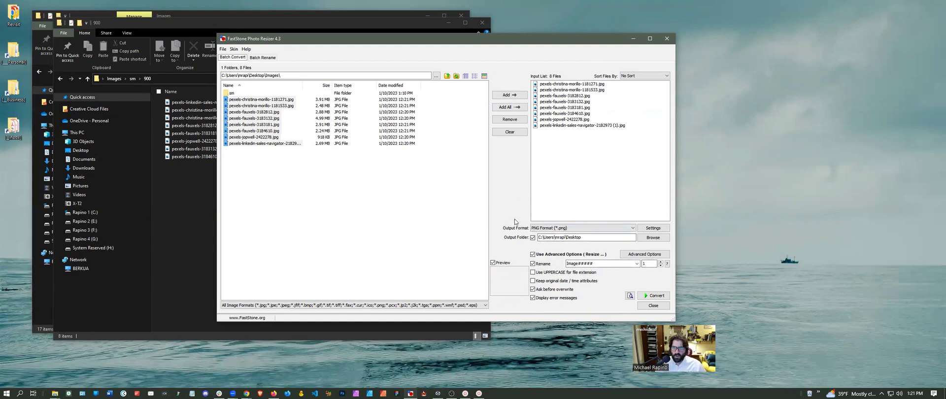
Set the output format to JPEG with quality 75 instead of 70
click(543, 228)
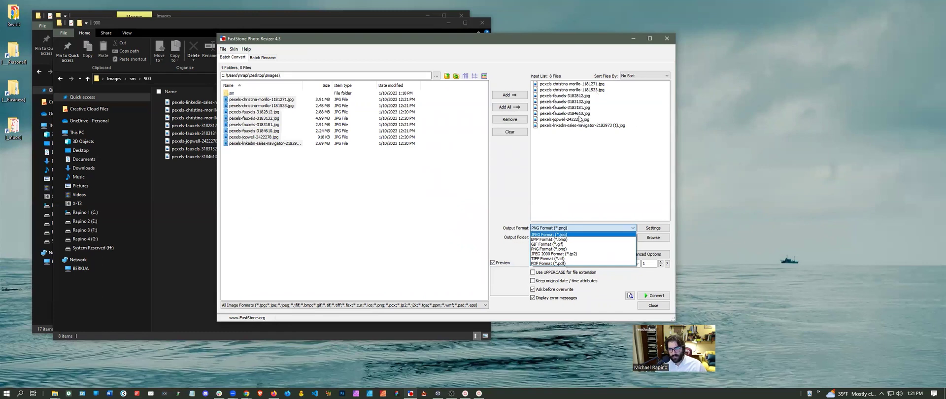
click(560, 235)
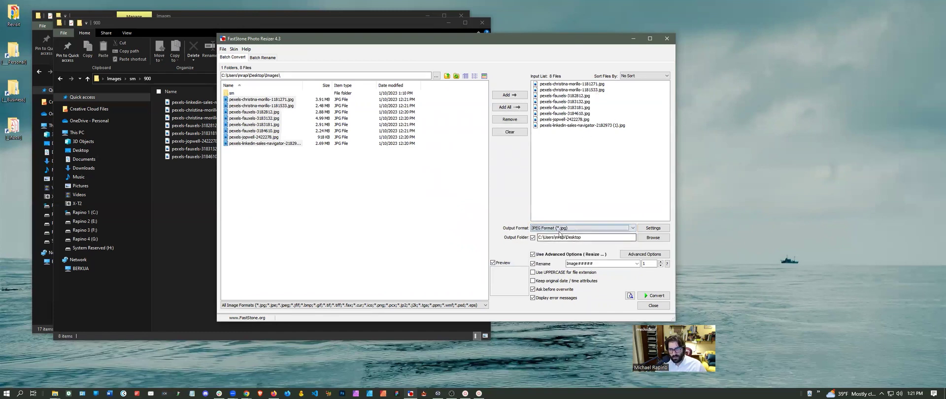
click(653, 228)
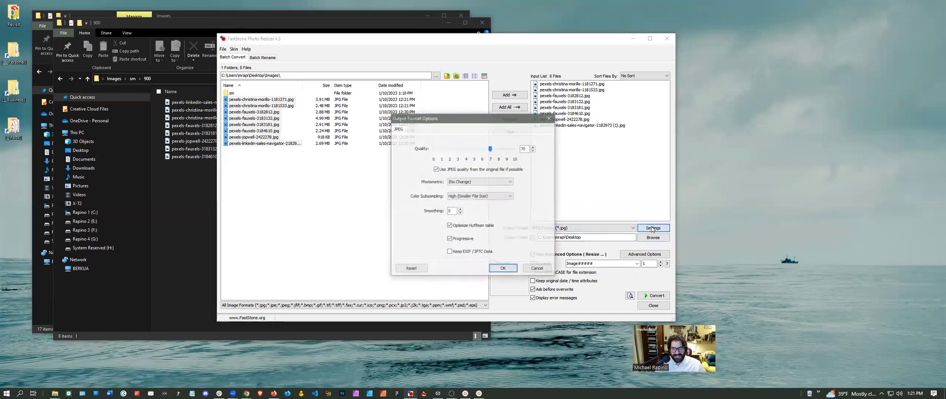
double_click(524, 149)
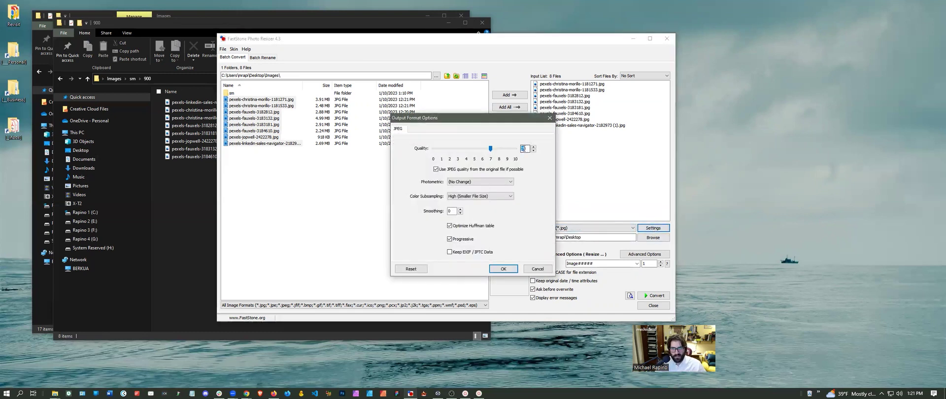
text(75)
key(Tab)
key(Tab)
key(Tab)
key(Tab)
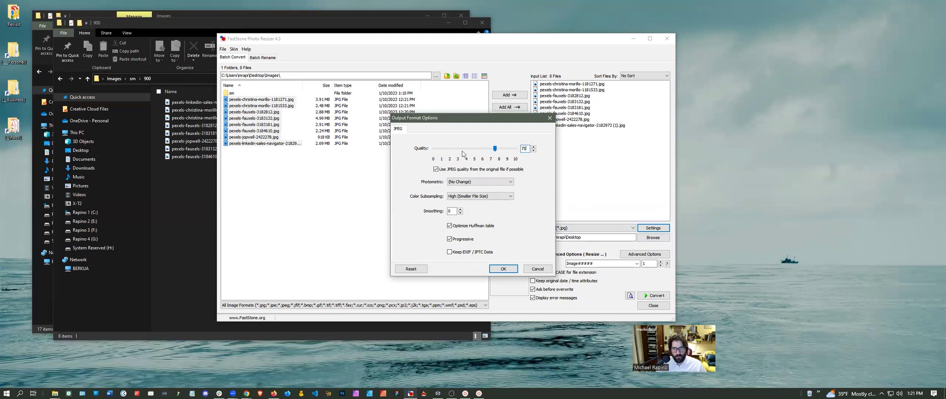
key(BackSpace)
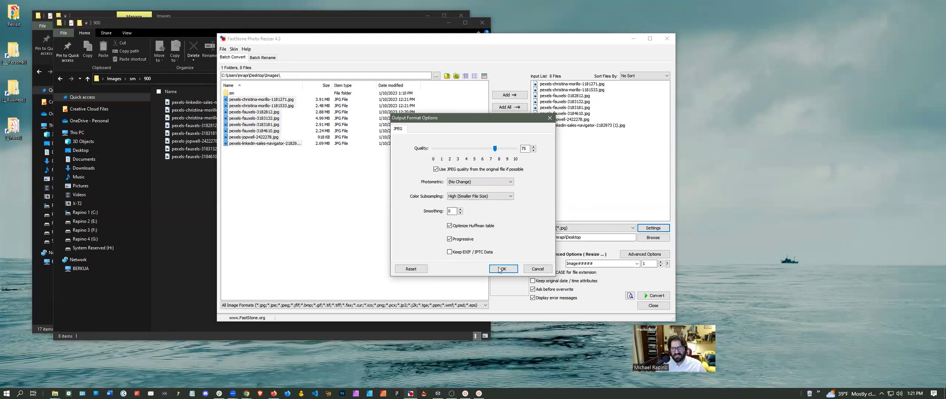
click(501, 270)
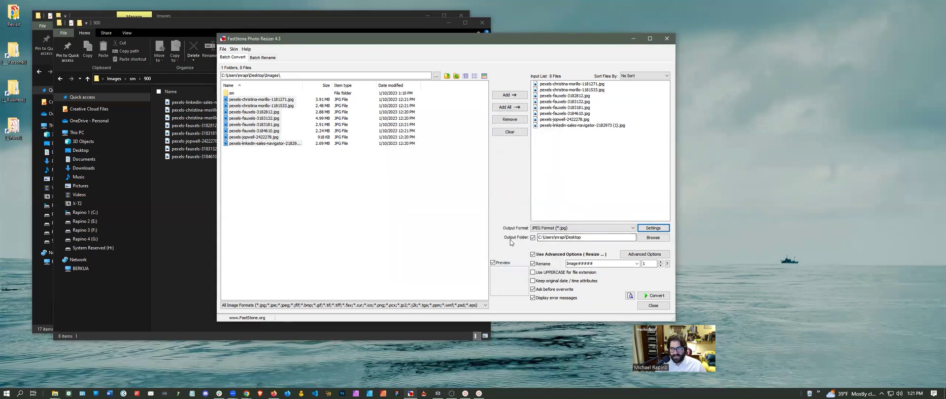
Create an sm-faststone folder inside Desktop\Images and set it as the output folder
click(641, 239)
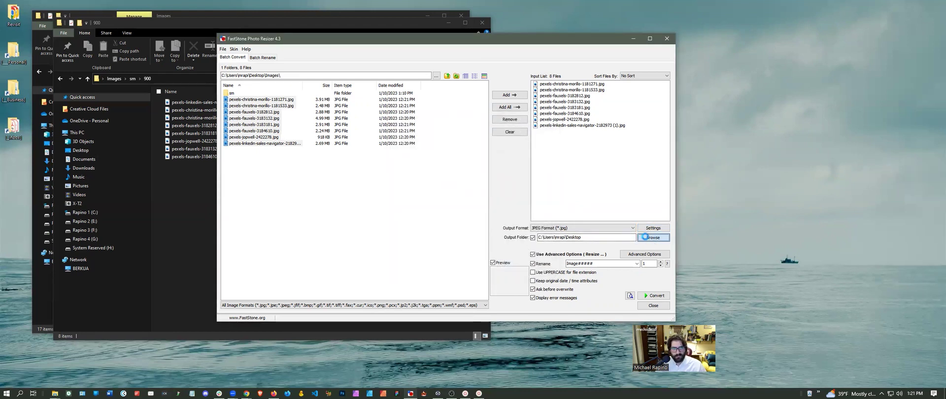
scroll(426, 187, down, 4)
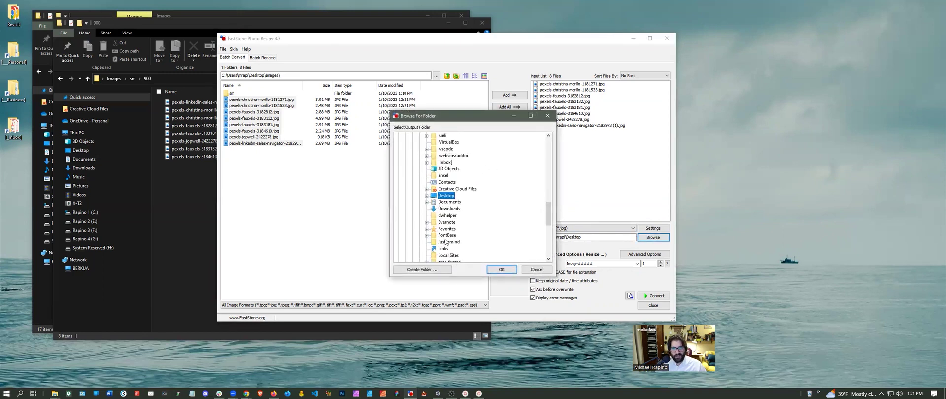
click(427, 175)
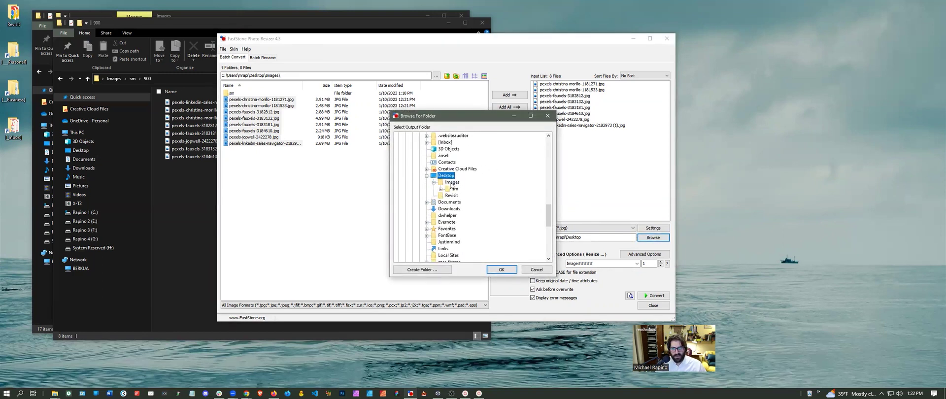
right_click(451, 183)
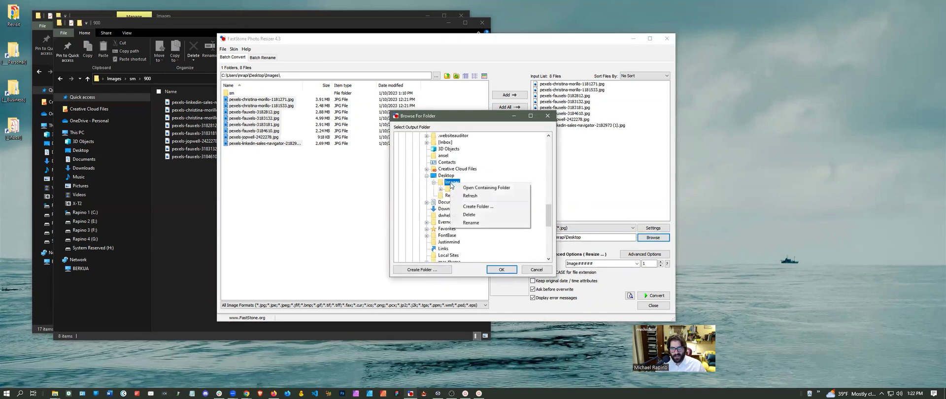
click(474, 207)
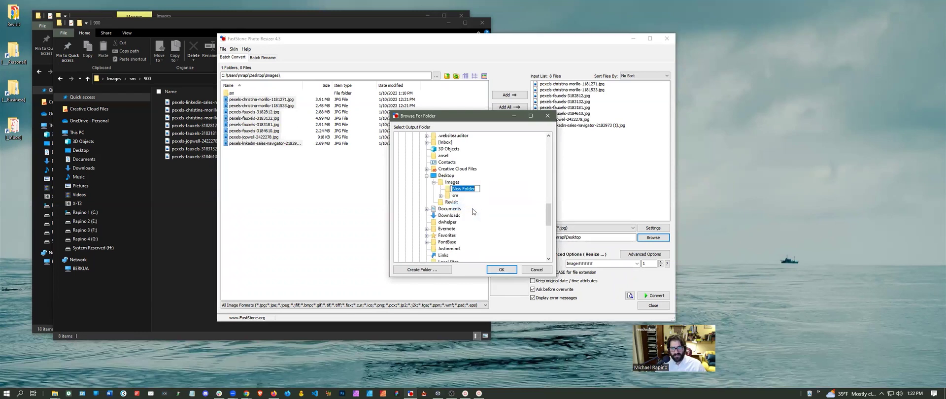
text(sm-faststone)
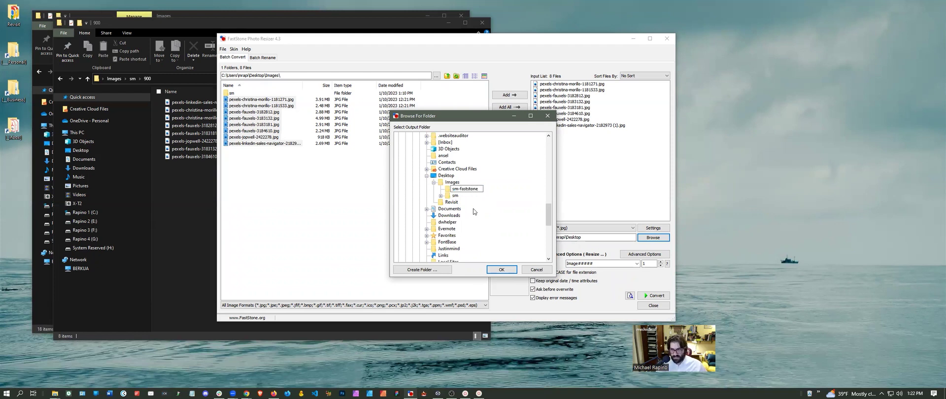
click(502, 271)
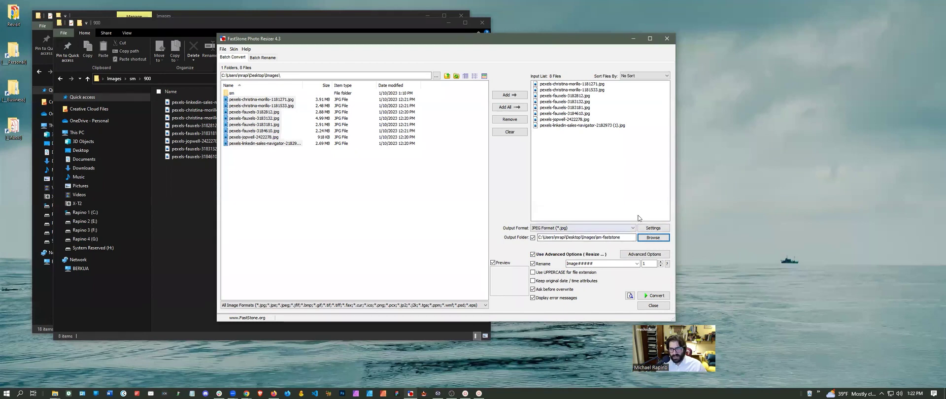
Set the advanced resize to 900 × 900 pixels, keeping the aspect ratio
click(643, 255)
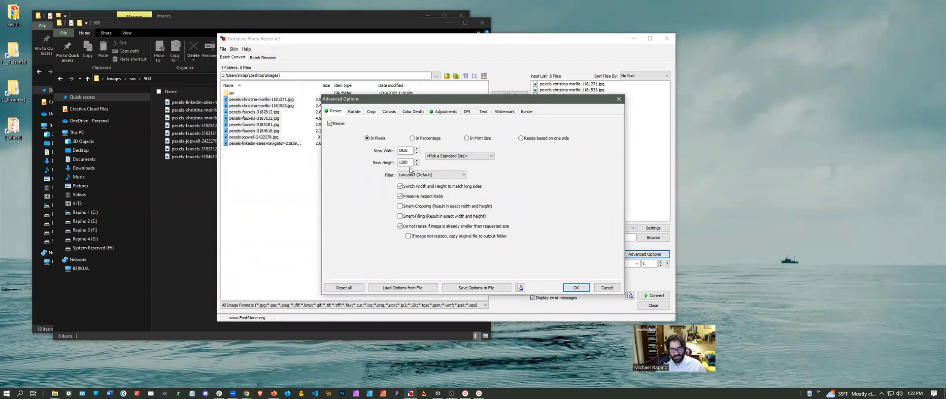
click(474, 155)
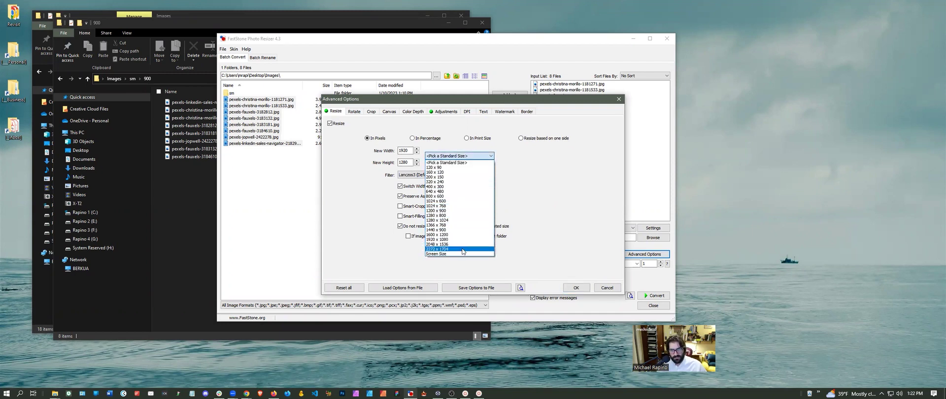
click(437, 201)
click(474, 155)
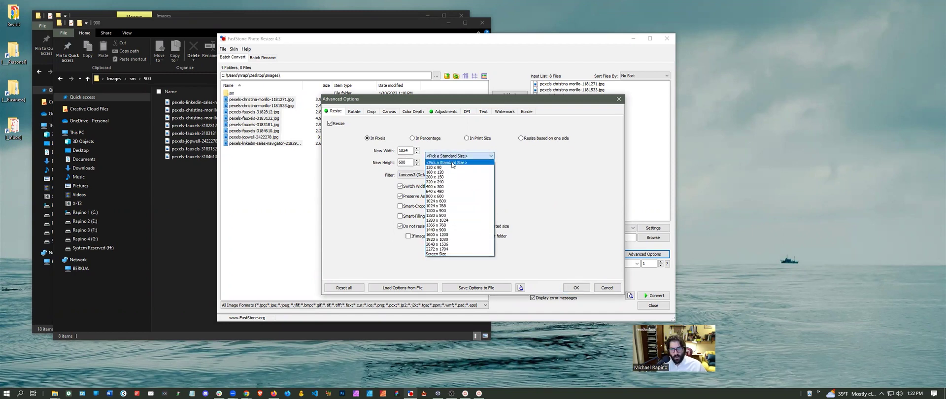
click(460, 201)
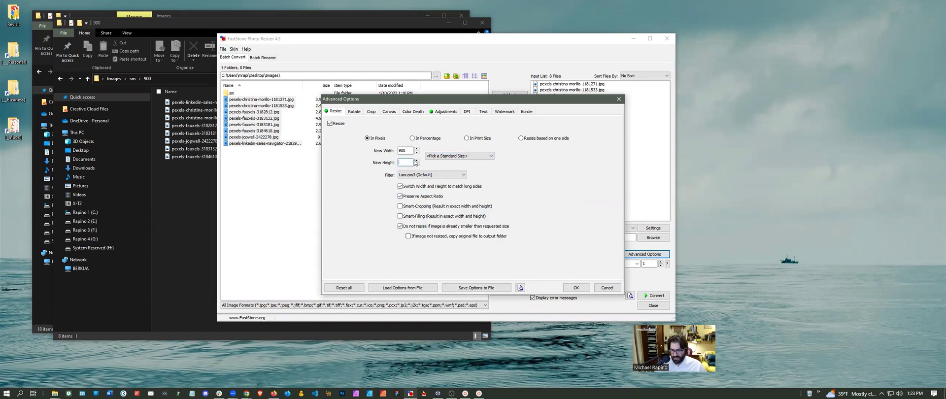
text(900)
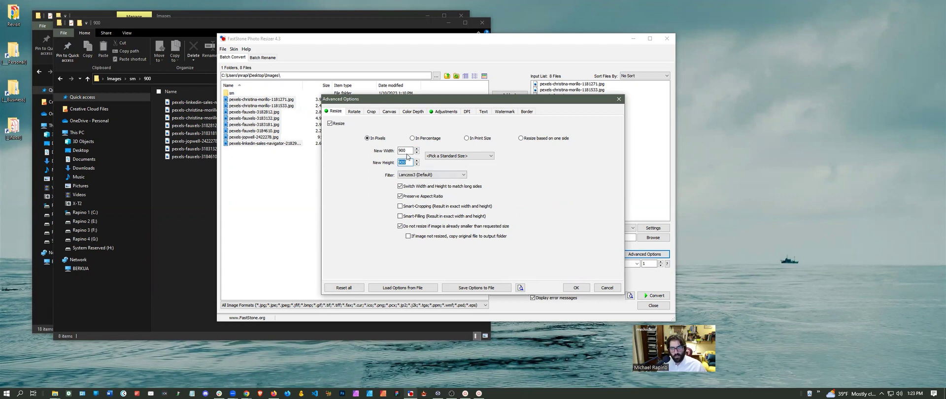
double_click(409, 151)
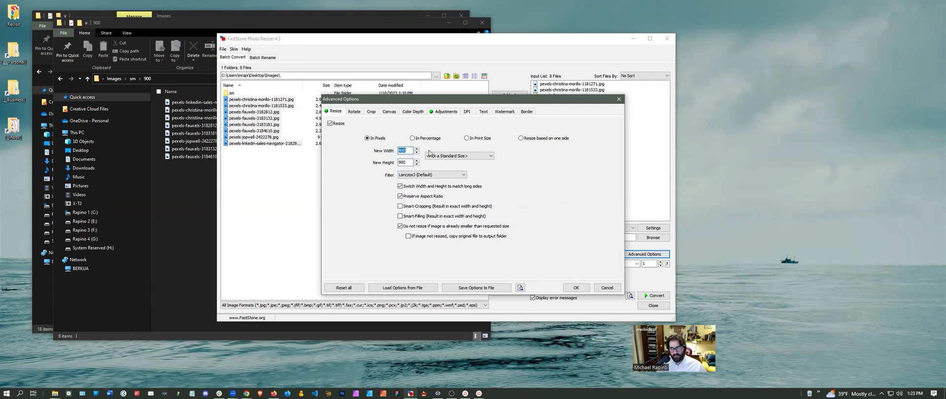
key(Return)
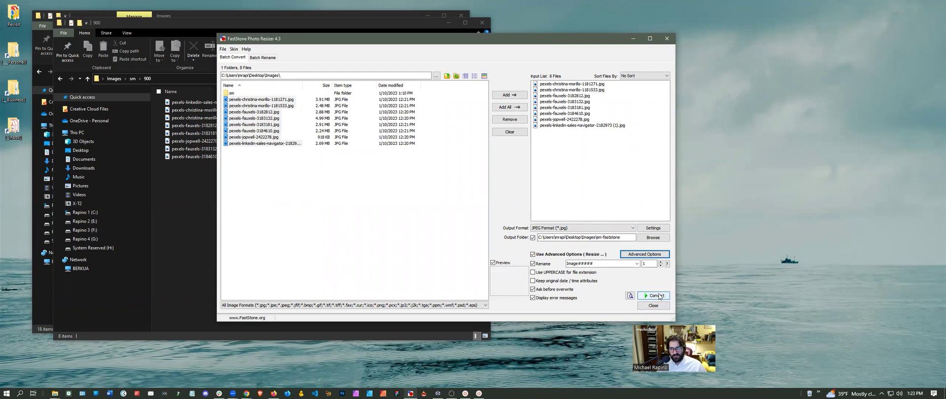
Turn off Rename and Preview, then start converting the eight photos
click(540, 264)
click(541, 264)
click(542, 264)
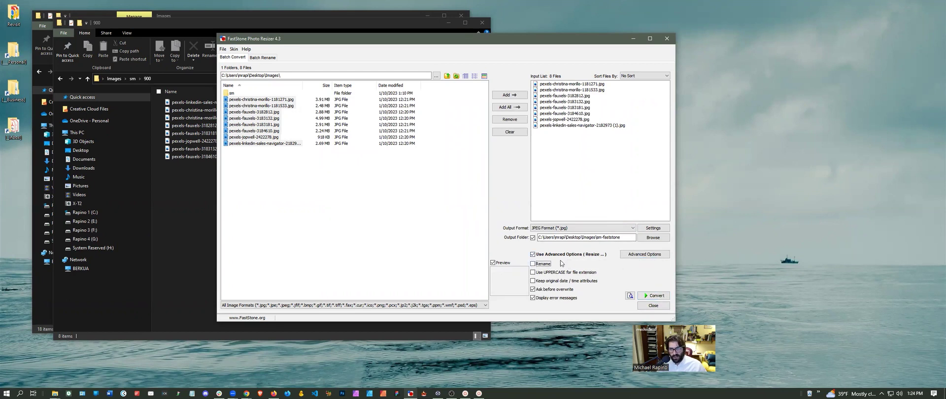
click(493, 263)
click(655, 296)
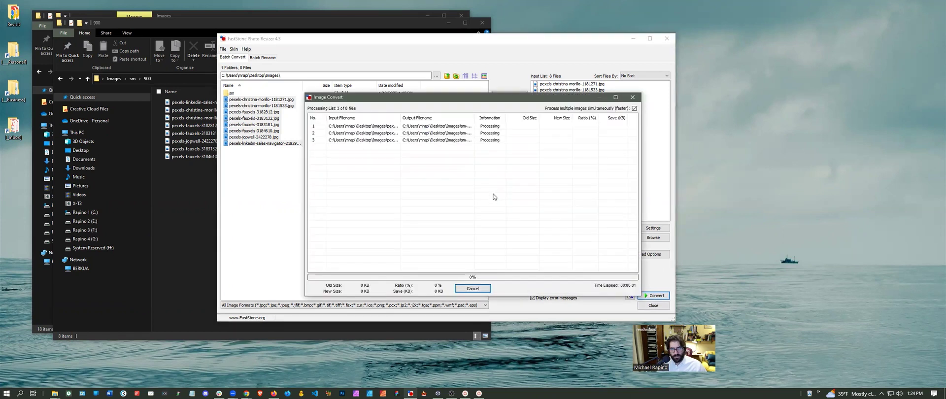